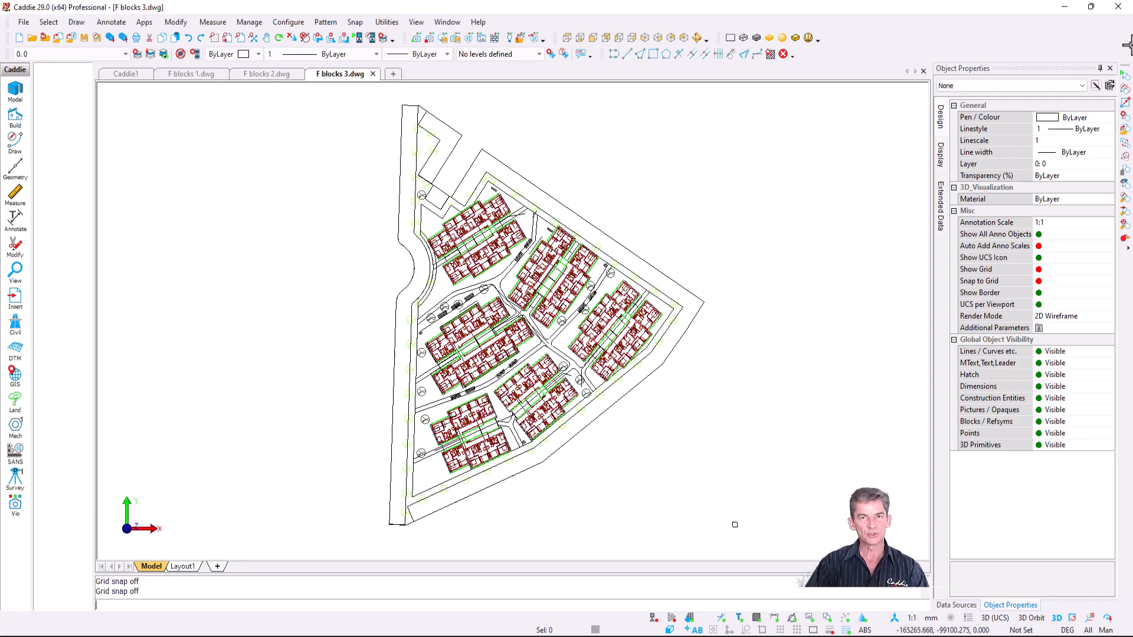
{"action": "left_click", "coordinate": [171, 24]}
{"action": "mouse_move", "coordinate": [247, 72]}
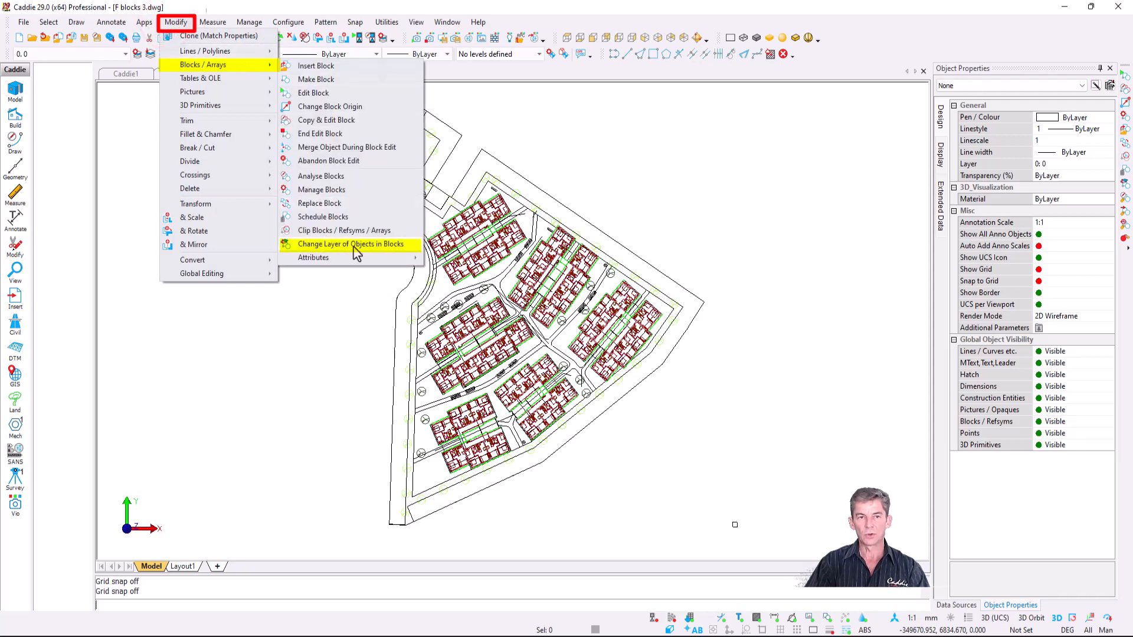
{"action": "left_click", "coordinate": [394, 244]}
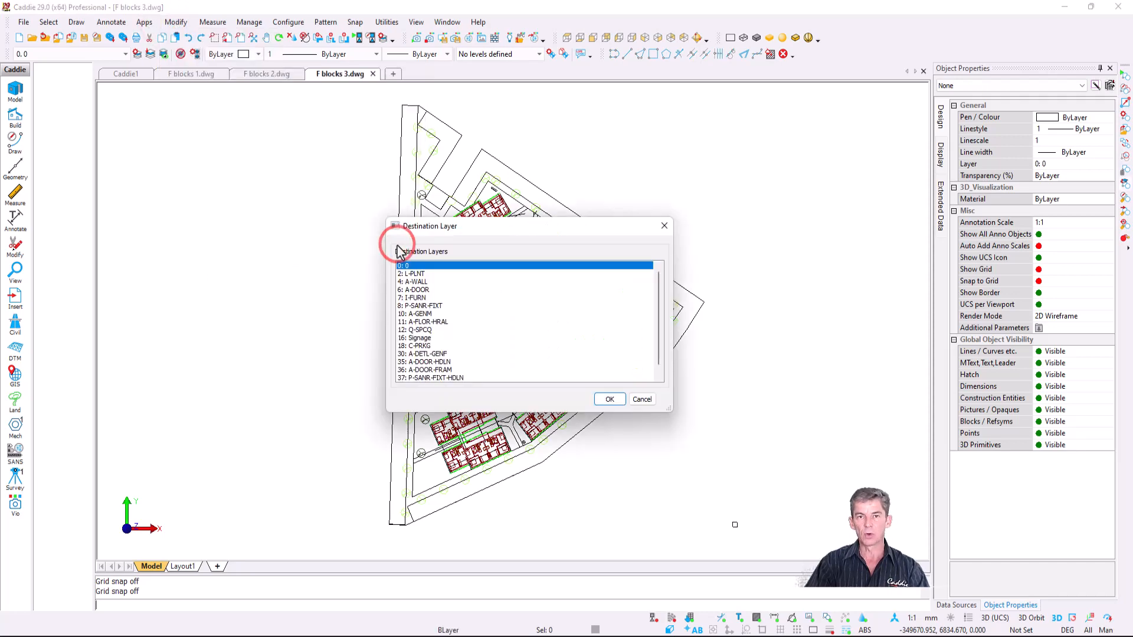
{"action": "left_click", "coordinate": [423, 305]}
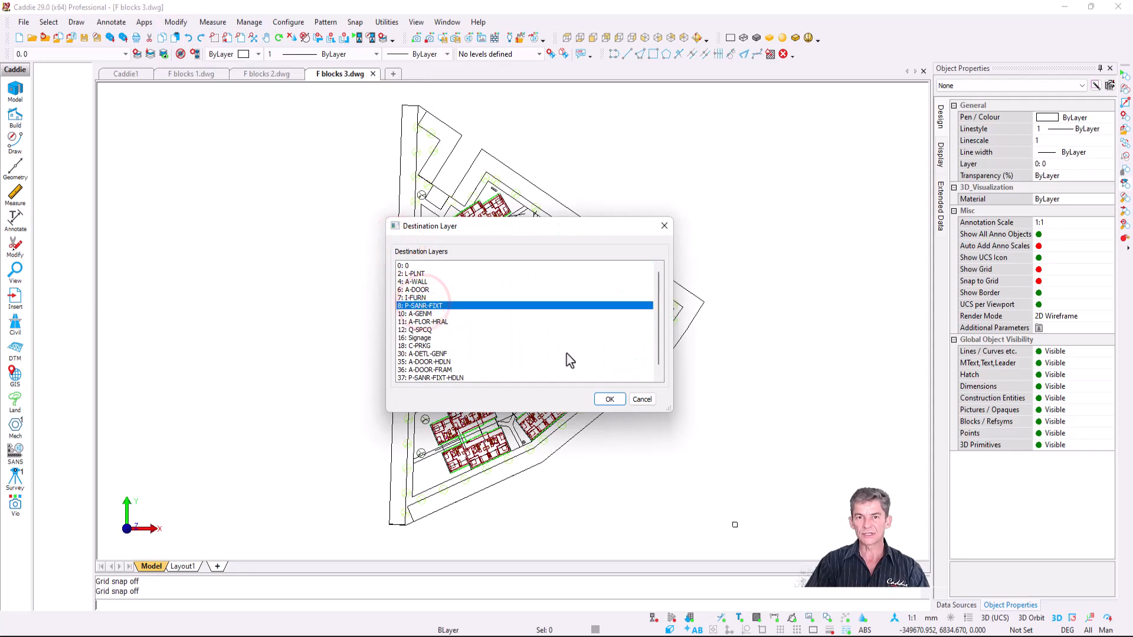
{"action": "left_click", "coordinate": [612, 400]}
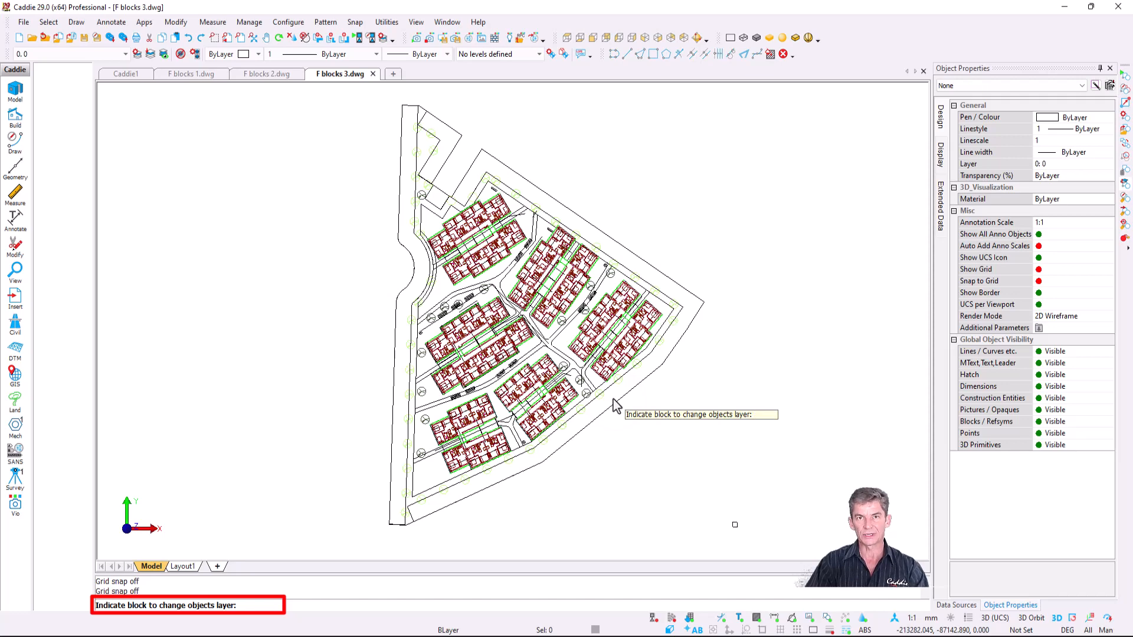
{"action": "key", "text": "Escape"}
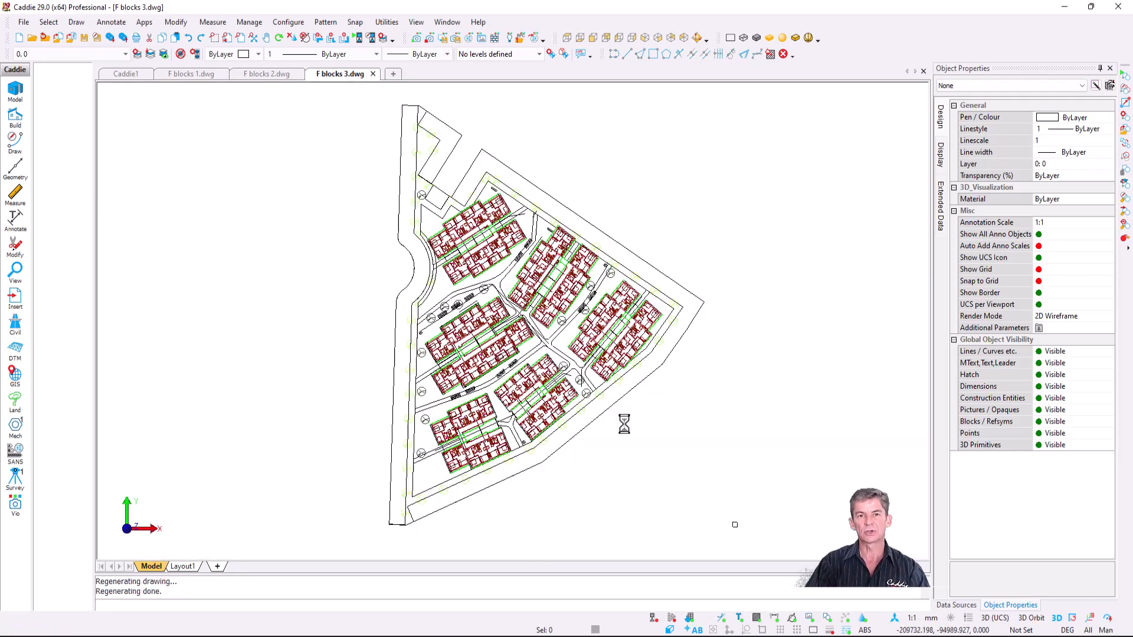
Select the whole site plan, check which object types it contains in its object properties, and clear the selection.
{"action": "left_click", "coordinate": [338, 90]}
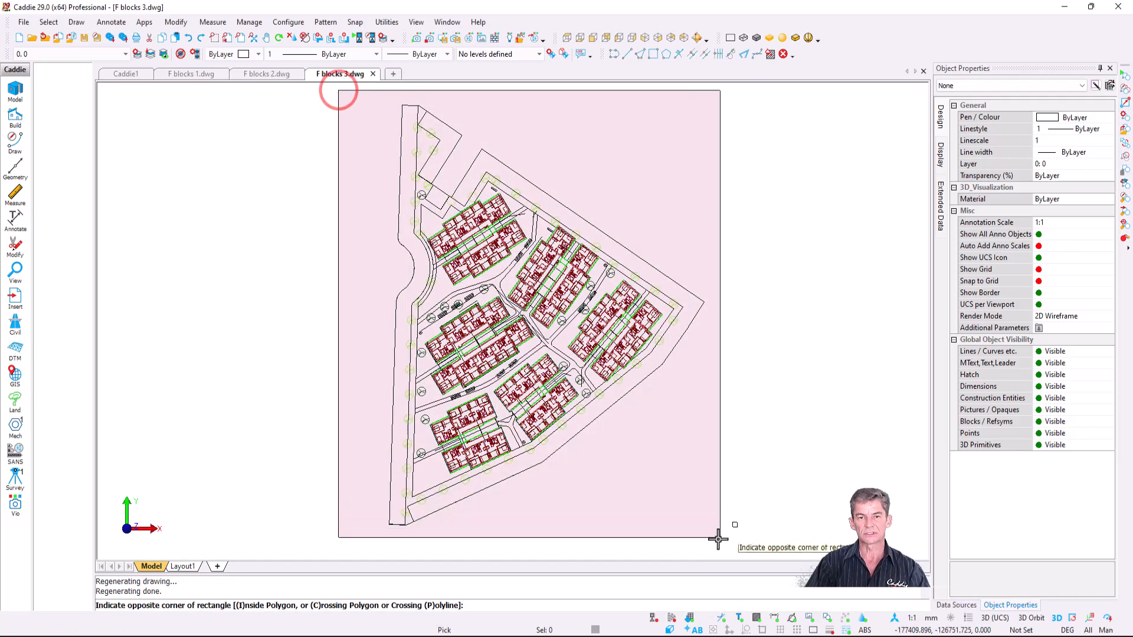
{"action": "left_click", "coordinate": [718, 535]}
{"action": "left_click", "coordinate": [993, 86]}
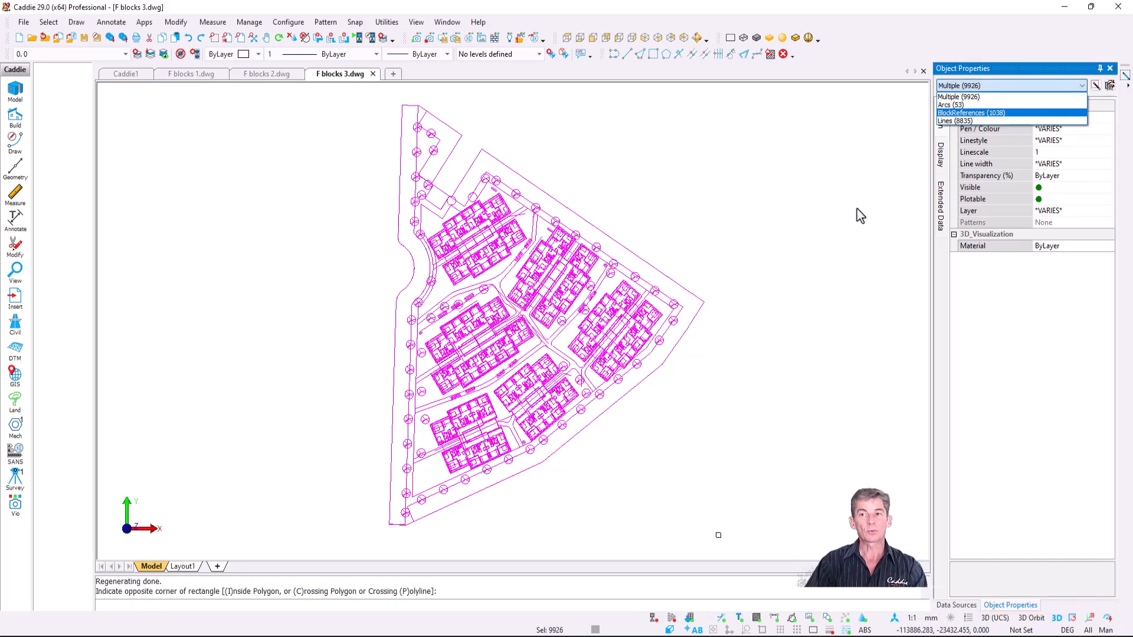
{"action": "left_click", "coordinate": [769, 206]}
{"action": "left_click", "coordinate": [720, 229]}
{"action": "key", "text": "Escape"}
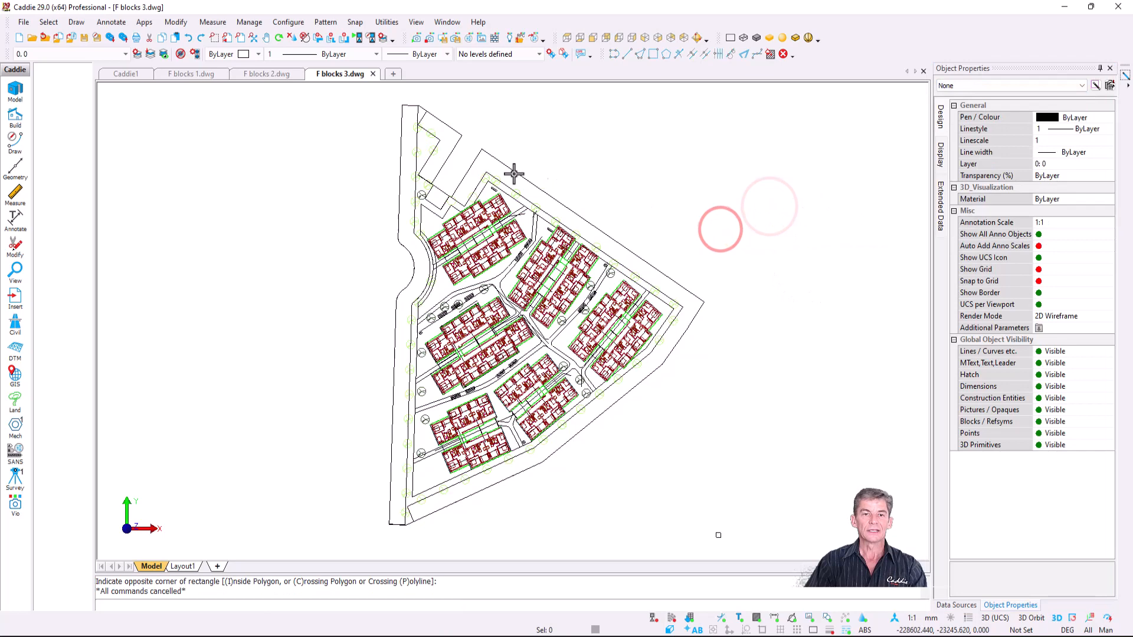
Switch to the F blocks 1.dwg drawing, select both rows of numerals to check their object type, and clear the selection.
{"action": "left_click", "coordinate": [188, 76]}
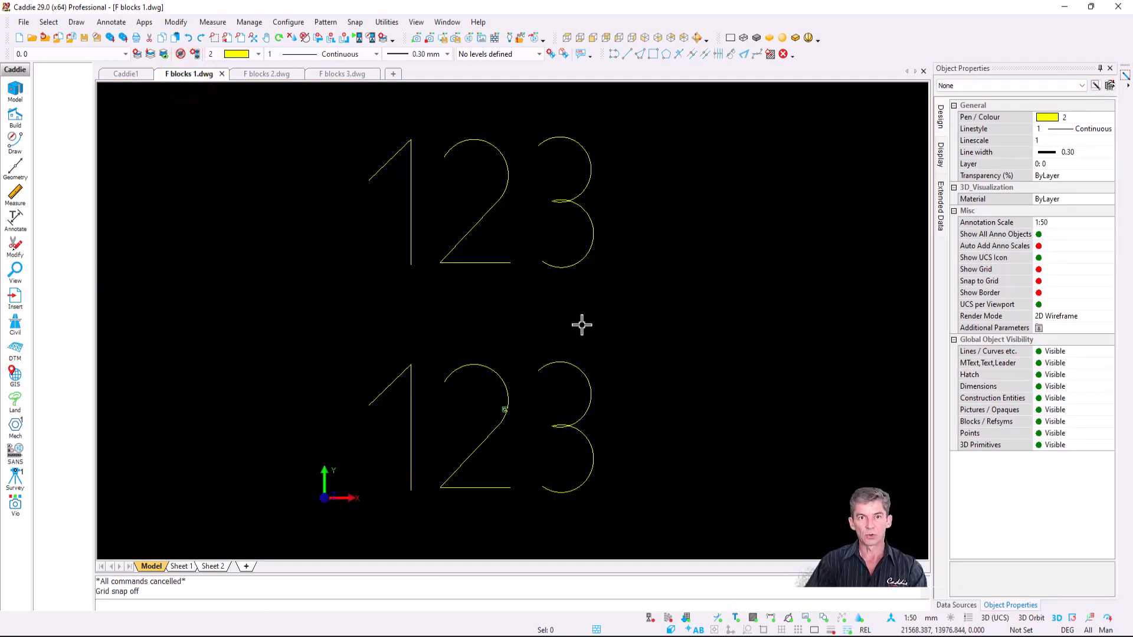
{"action": "left_click", "coordinate": [304, 106]}
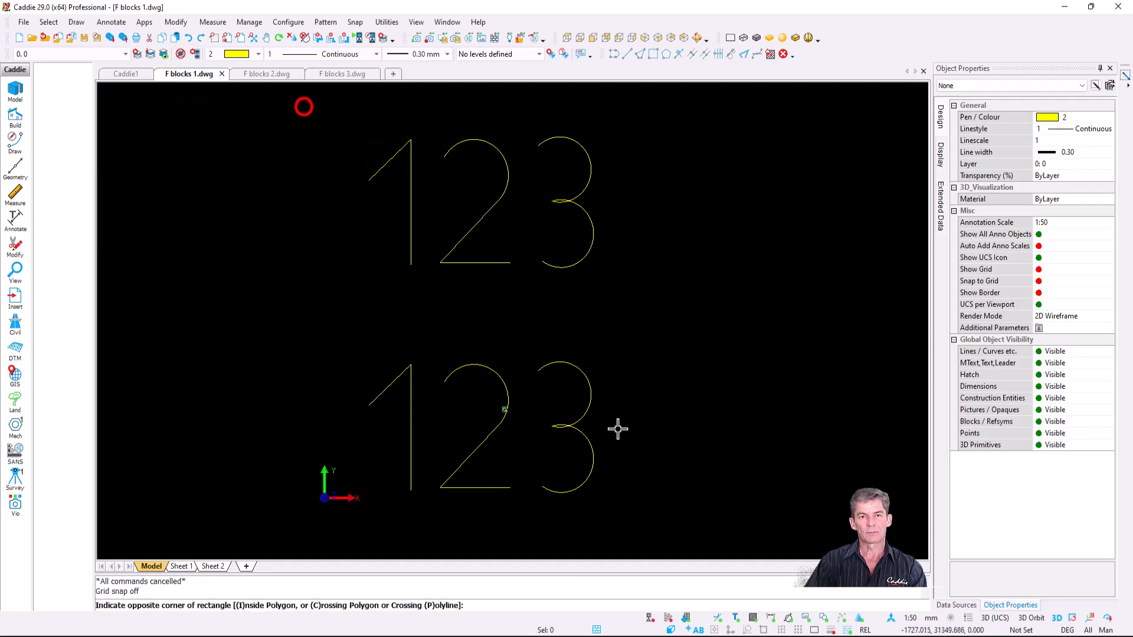
{"action": "left_click", "coordinate": [665, 513]}
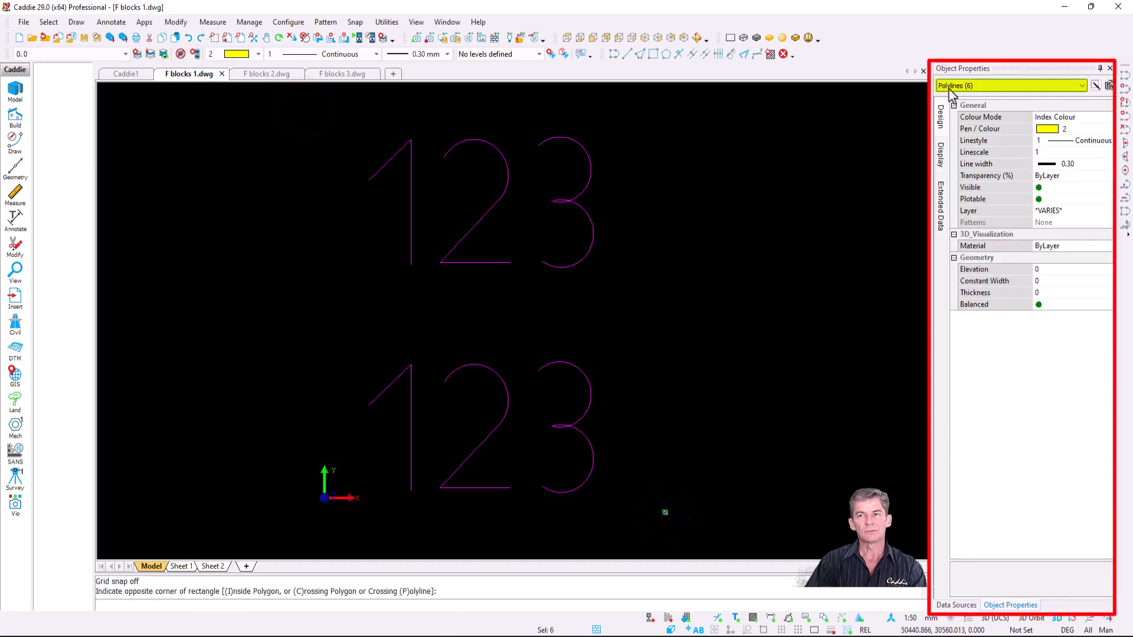
{"action": "key", "text": "Escape"}
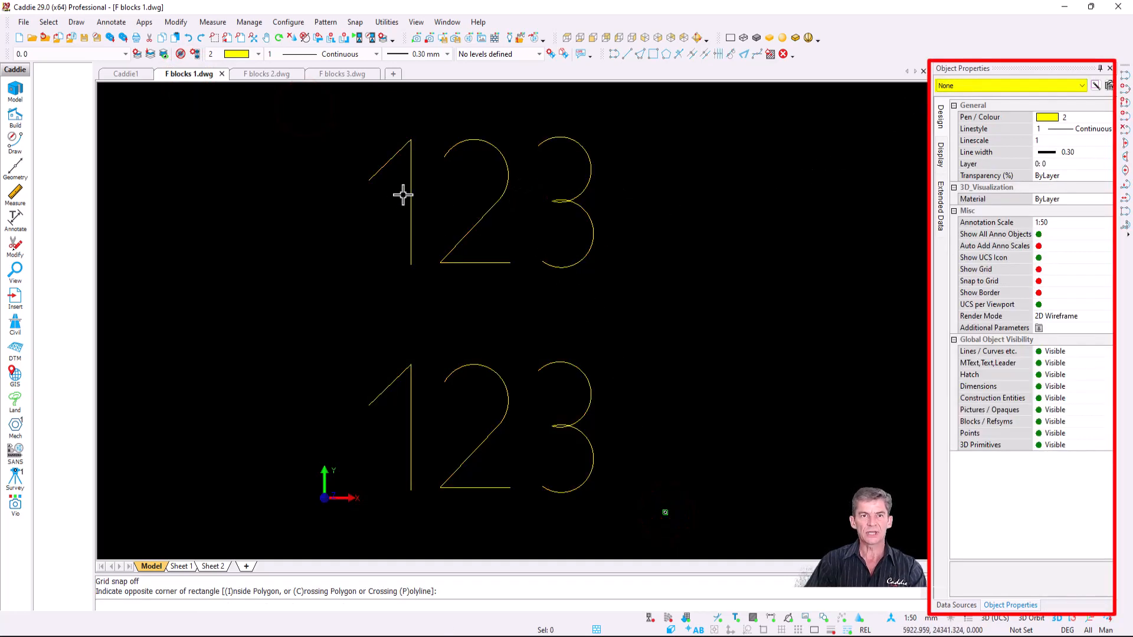
Check the layer of each matching pair of numerals 1, 2 and 3 in the object properties, pair by pair.
{"action": "left_click", "coordinate": [412, 230]}
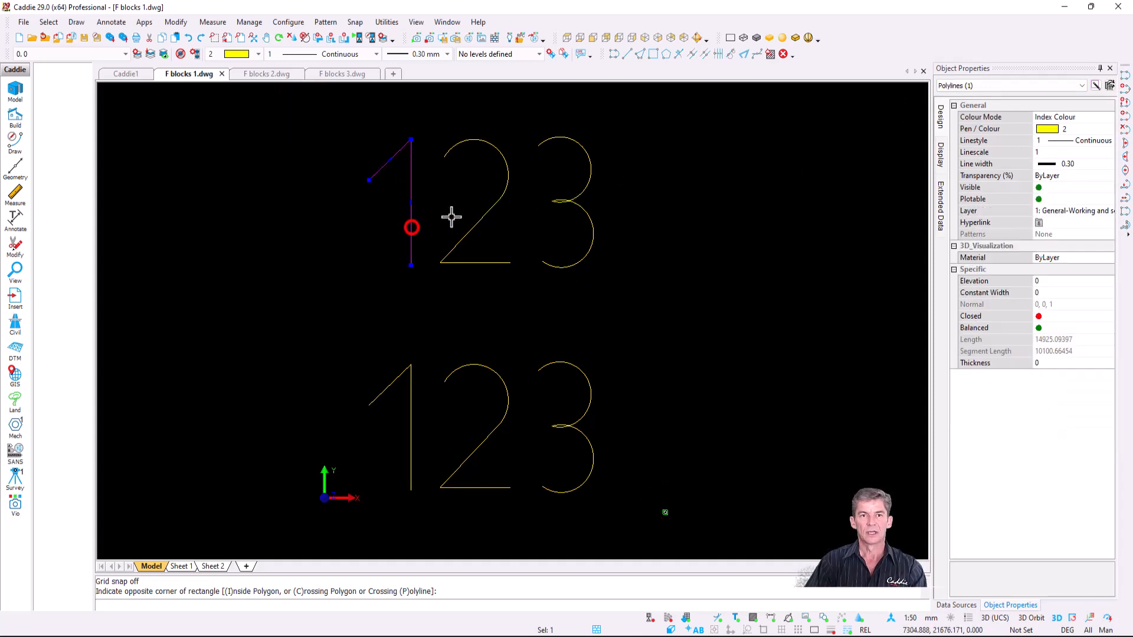
{"action": "left_click", "coordinate": [411, 395]}
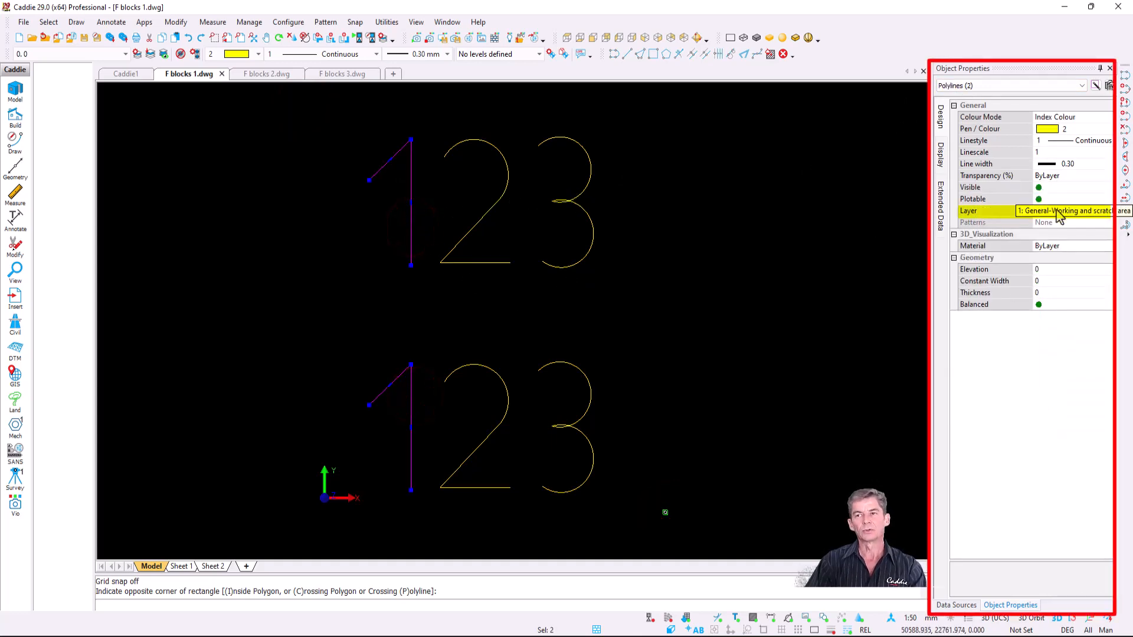
{"action": "key", "text": "Escape"}
{"action": "left_click", "coordinate": [501, 186]}
{"action": "left_click", "coordinate": [479, 364]}
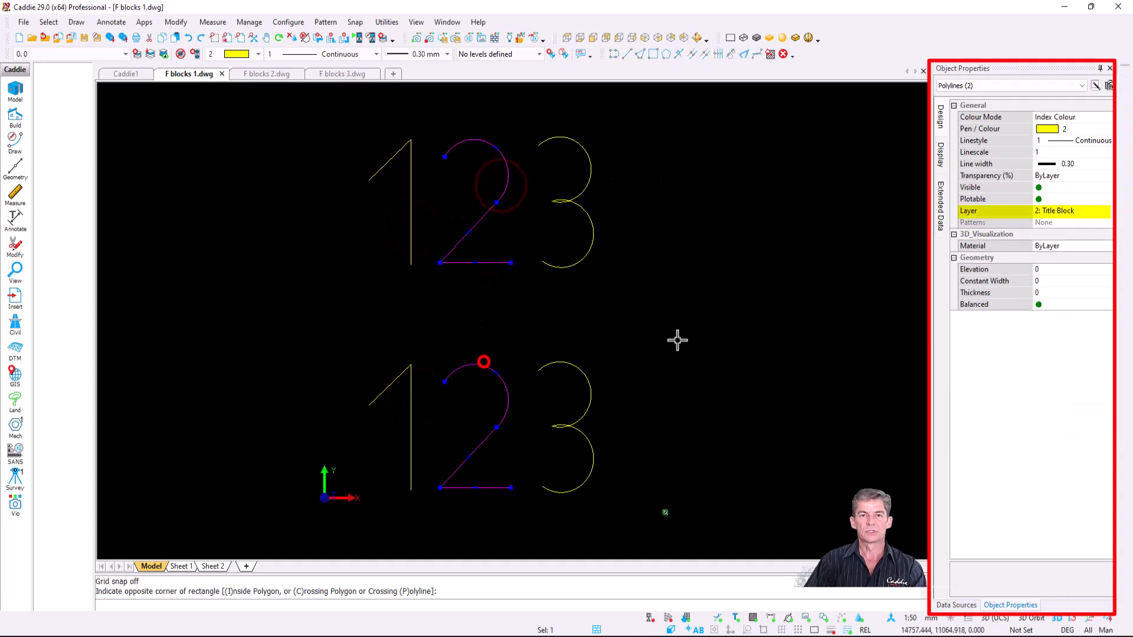
{"action": "key", "text": "Escape"}
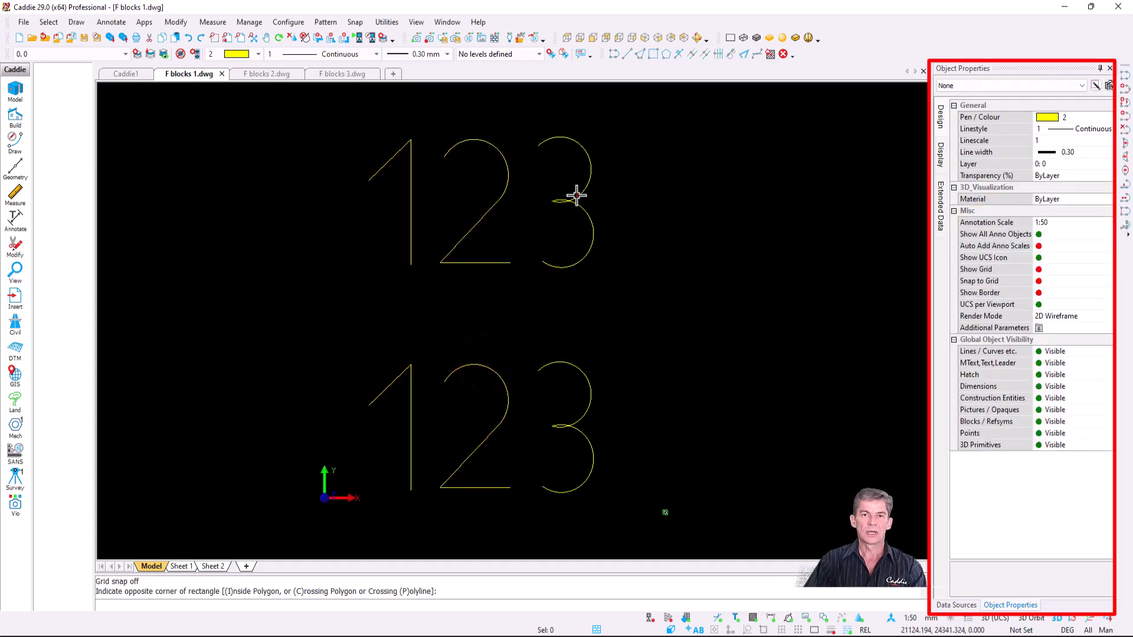
{"action": "left_click", "coordinate": [575, 190]}
{"action": "left_click", "coordinate": [573, 358]}
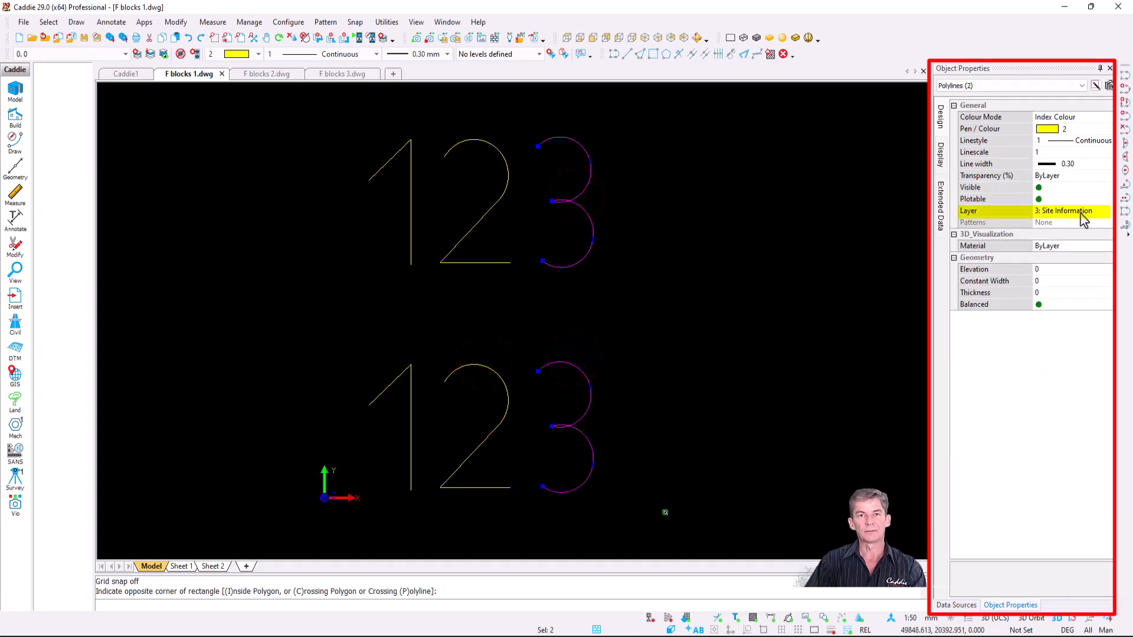
{"action": "key", "text": "Escape"}
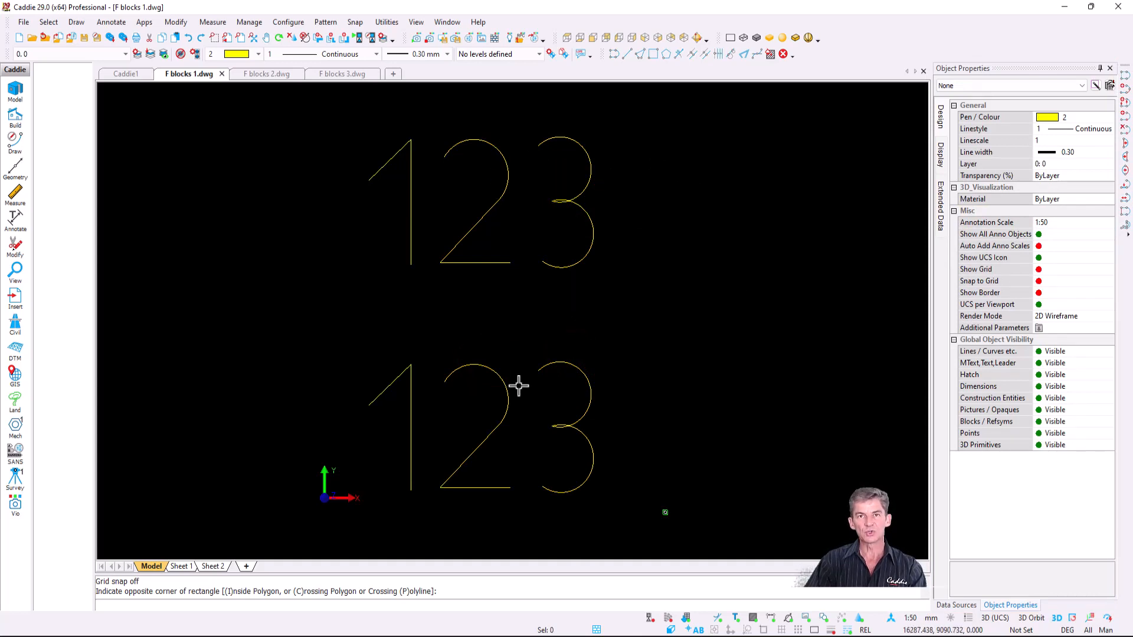
Set the current layer to 8. Open.
{"action": "scroll", "coordinate": [498, 159], "scroll_direction": "up", "scroll_amount": 2}
{"action": "left_click", "coordinate": [126, 53]}
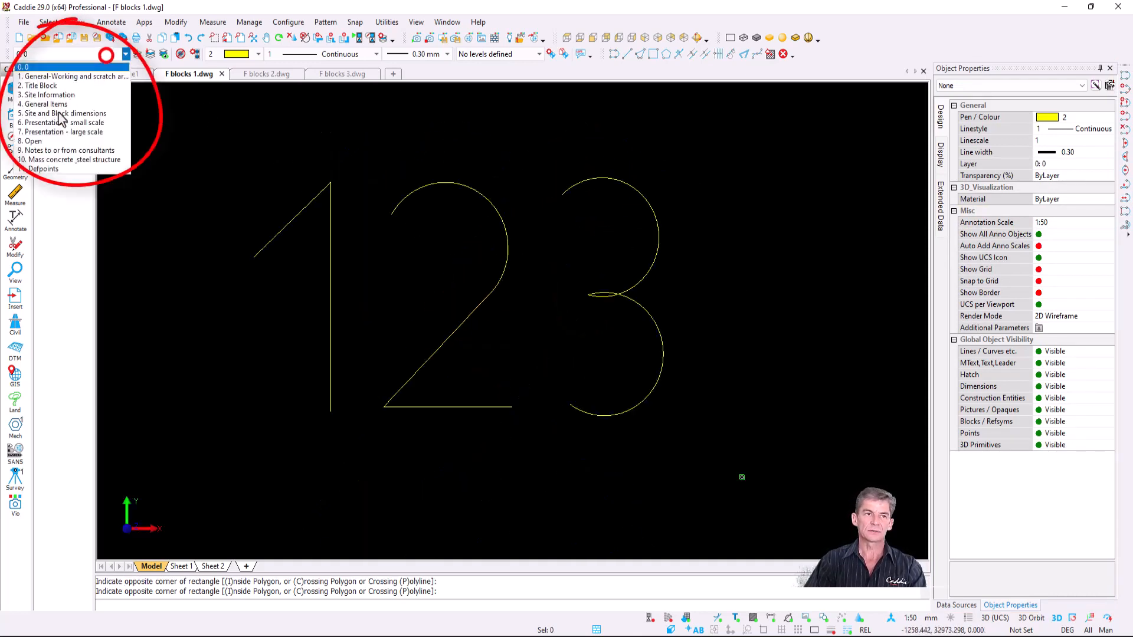
{"action": "left_click", "coordinate": [80, 141]}
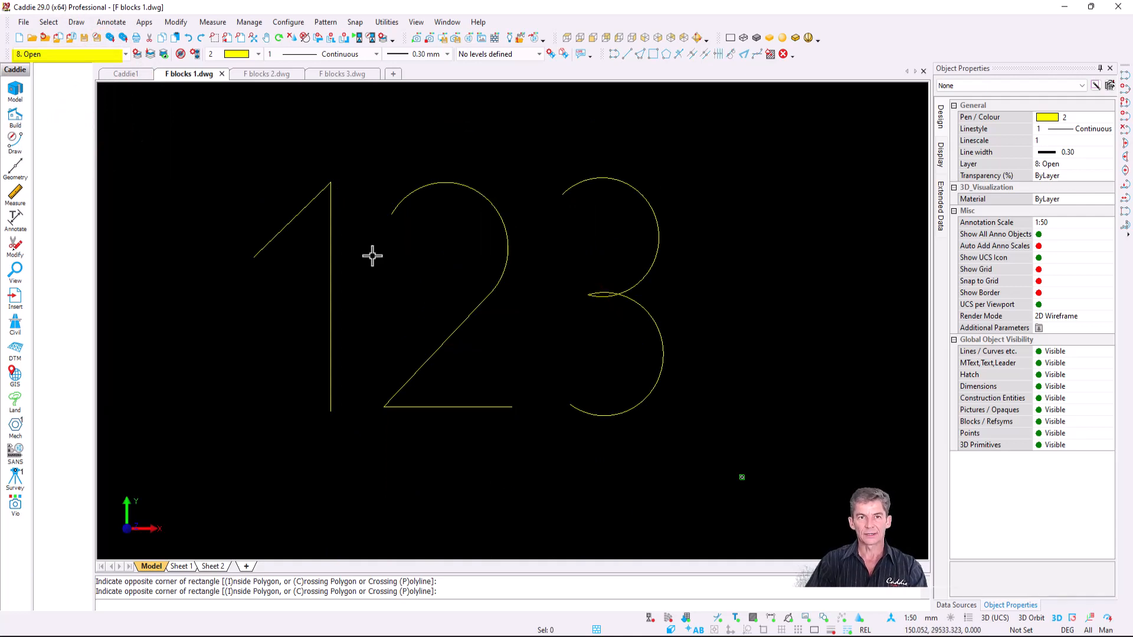
Make the upper row's three numeral polylines into a block named block1, with Move objects to Layer 0 turned off.
{"action": "left_click", "coordinate": [196, 134]}
{"action": "left_click", "coordinate": [734, 459]}
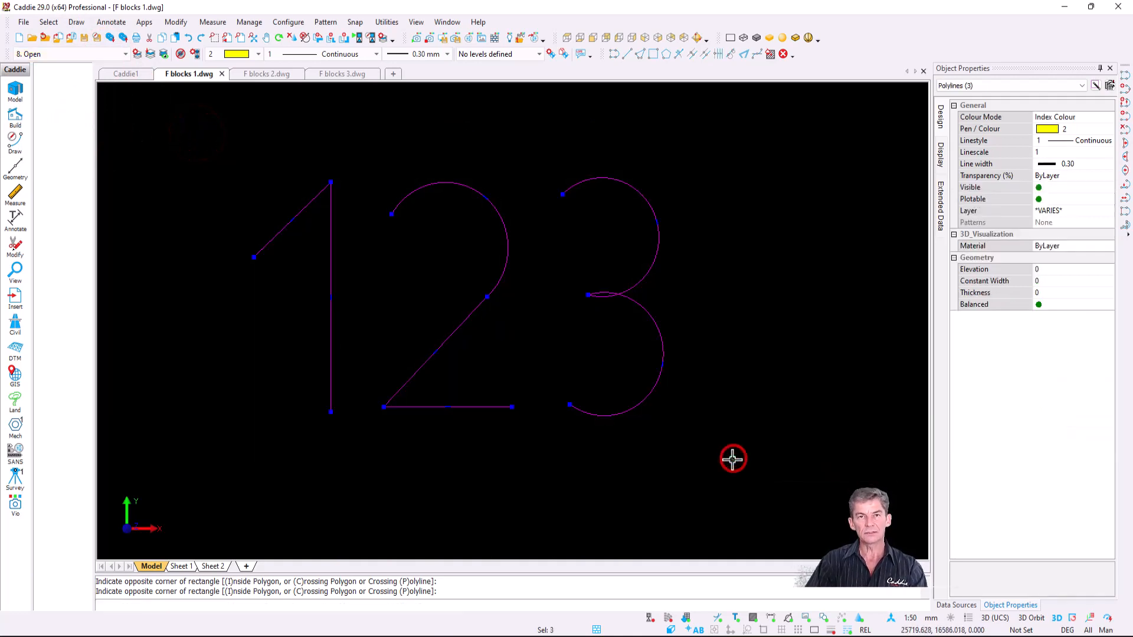
{"action": "right_click", "coordinate": [453, 196]}
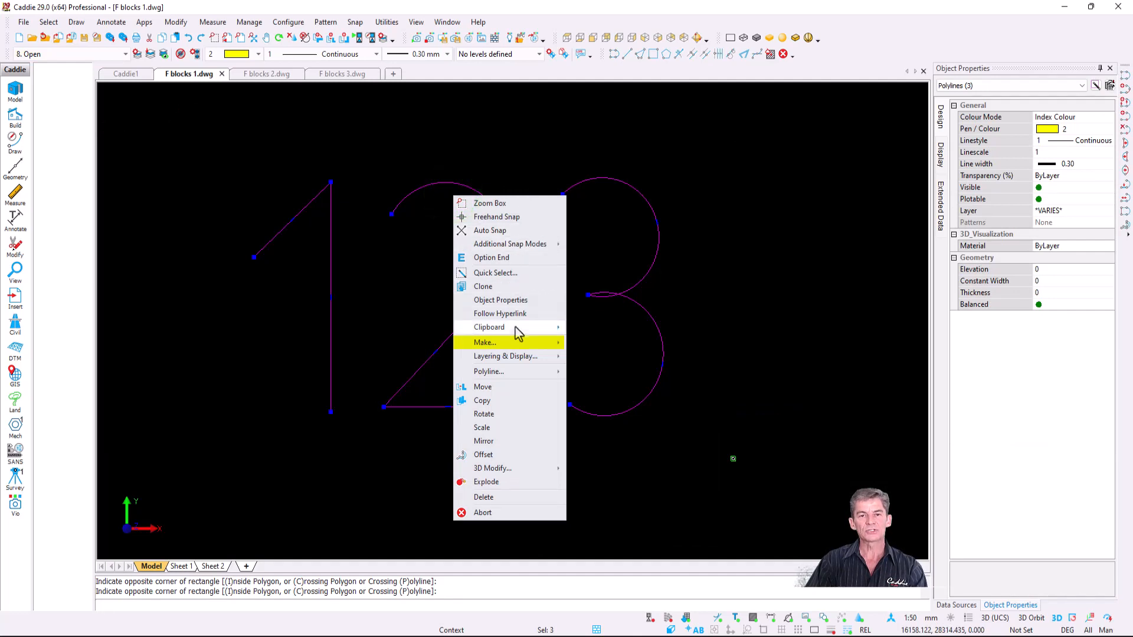
{"action": "mouse_move", "coordinate": [523, 342]}
{"action": "left_click", "coordinate": [624, 342]}
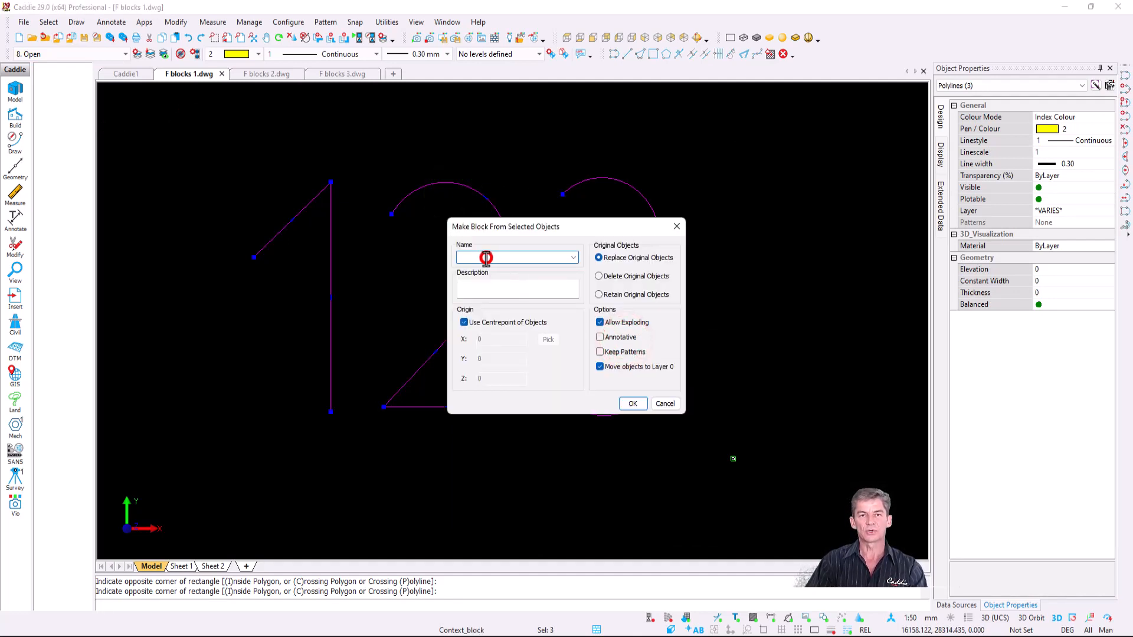
{"action": "left_click", "coordinate": [485, 257]}
{"action": "type", "text": "block1"}
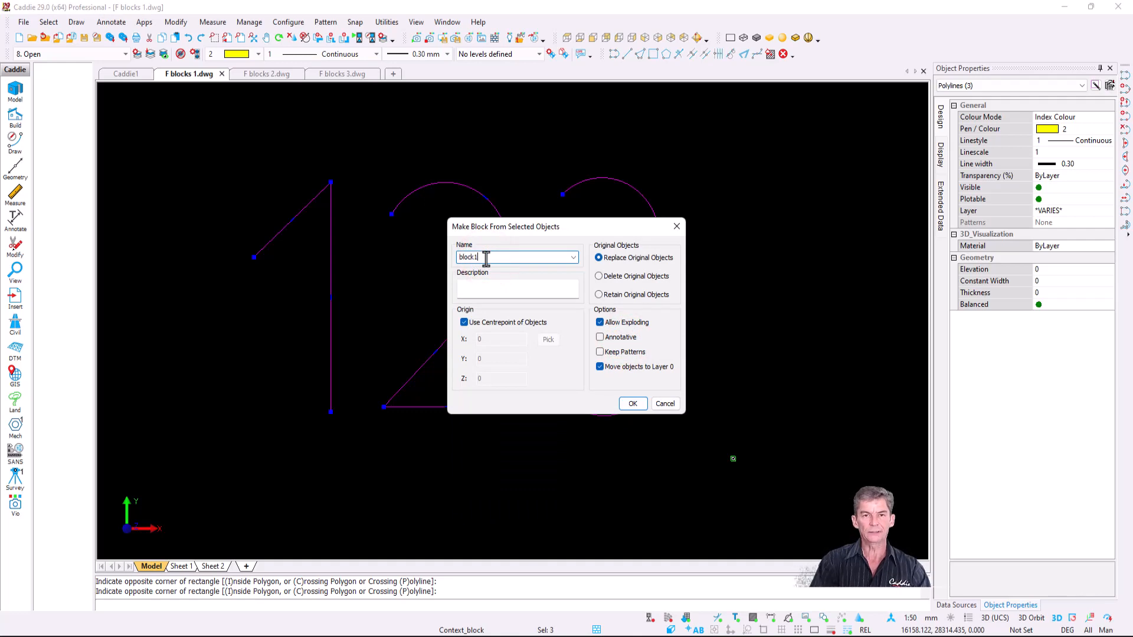
{"action": "left_click", "coordinate": [600, 366]}
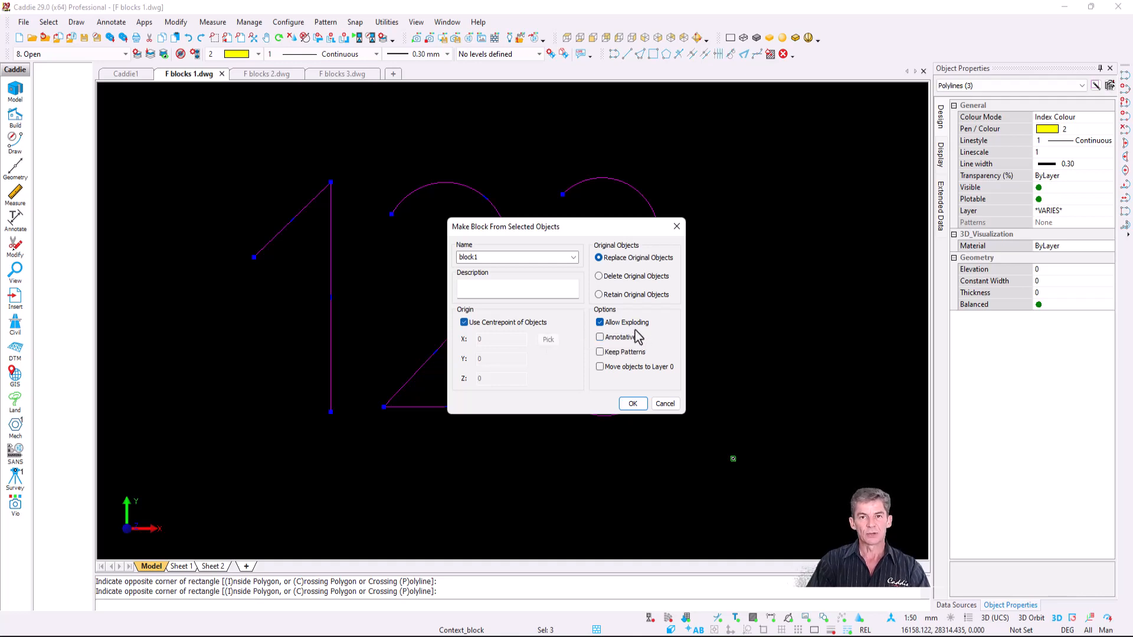
{"action": "left_click", "coordinate": [632, 404]}
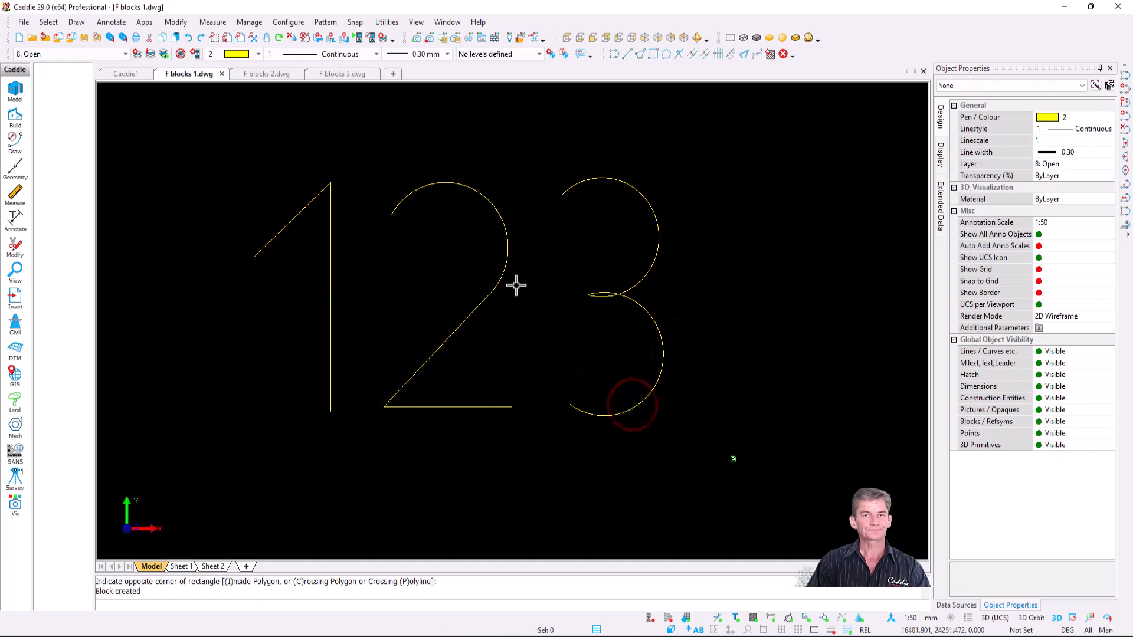
Check the object type and layer of the upper 123 block in its object properties, and deselect it.
{"action": "left_click", "coordinate": [499, 284]}
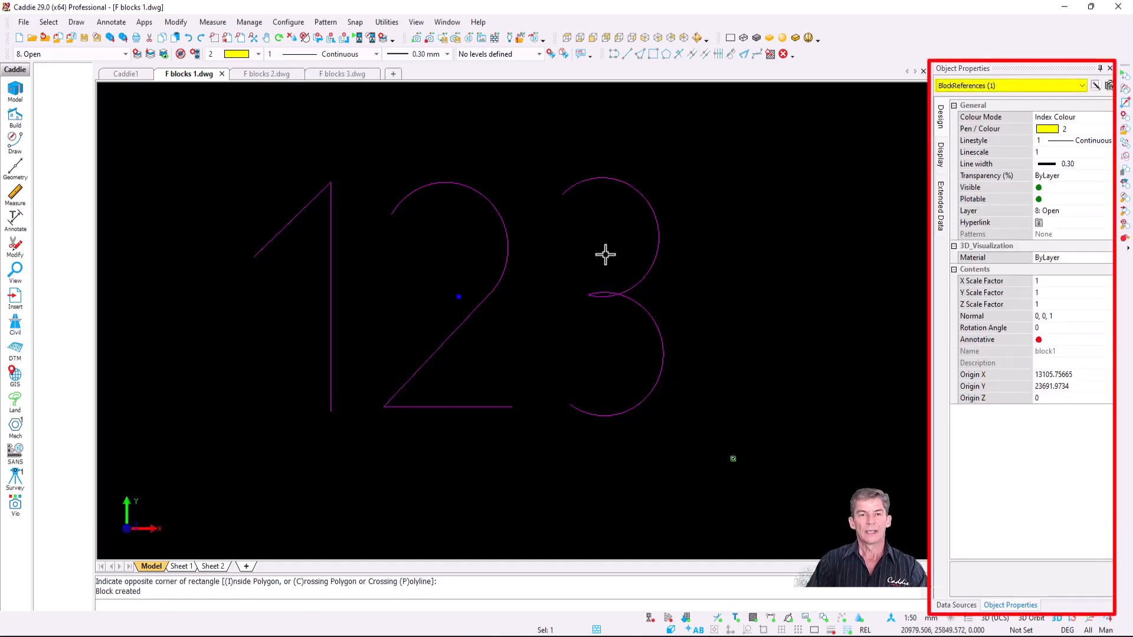
{"action": "key", "text": "Escape"}
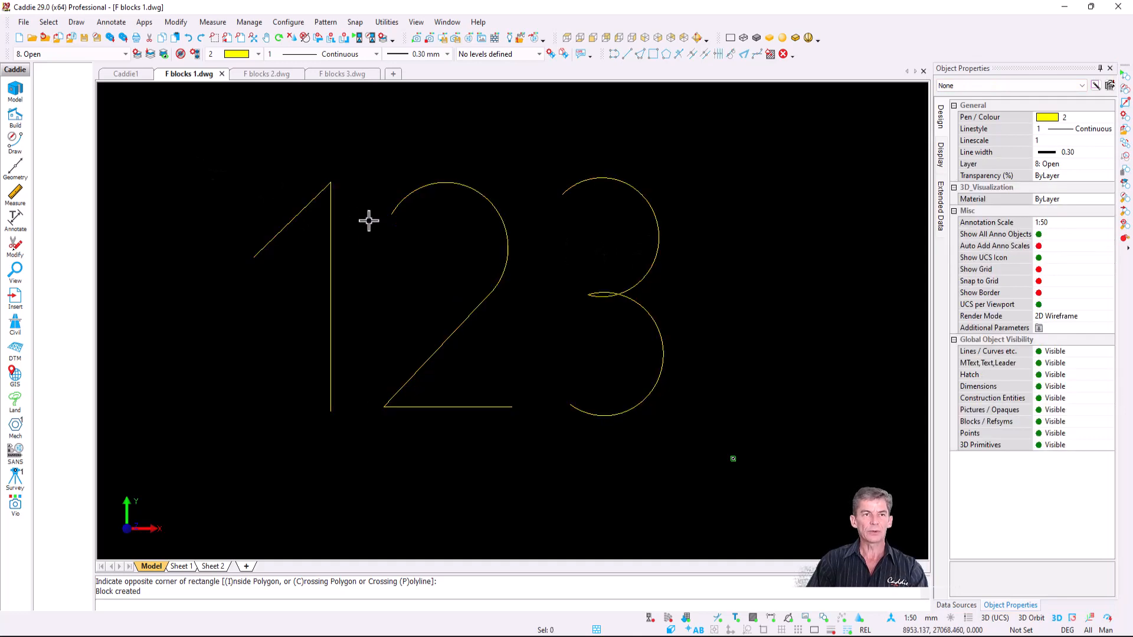
Using Layer Display, isolate layers 0, 1, 2, 3 and 8 one at a time, and show layers 1 to 3 together.
{"action": "middle_click_drag", "start_coordinate": [367, 220], "coordinate": [380, 195]}
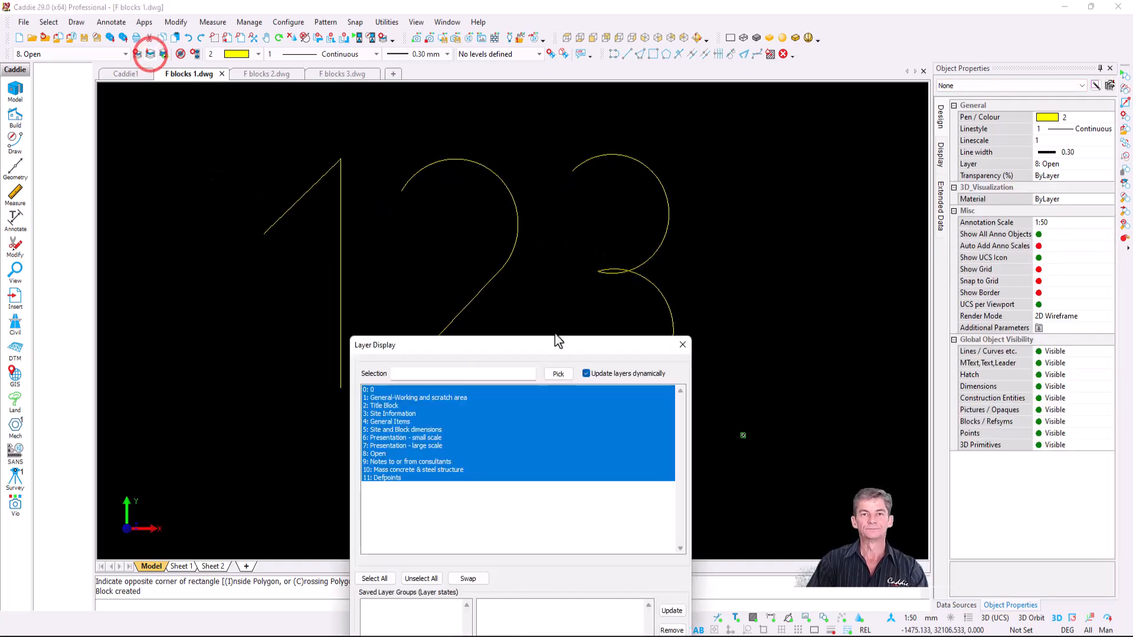
{"action": "left_click_drag", "start_coordinate": [549, 350], "coordinate": [533, 427]}
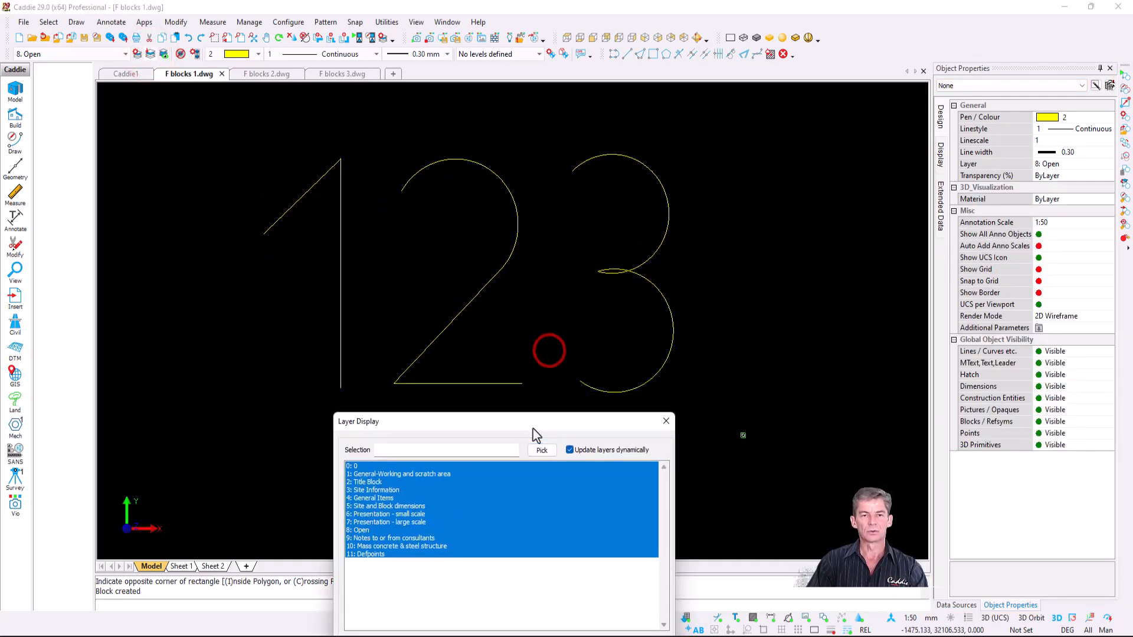
{"action": "left_click", "coordinate": [403, 466]}
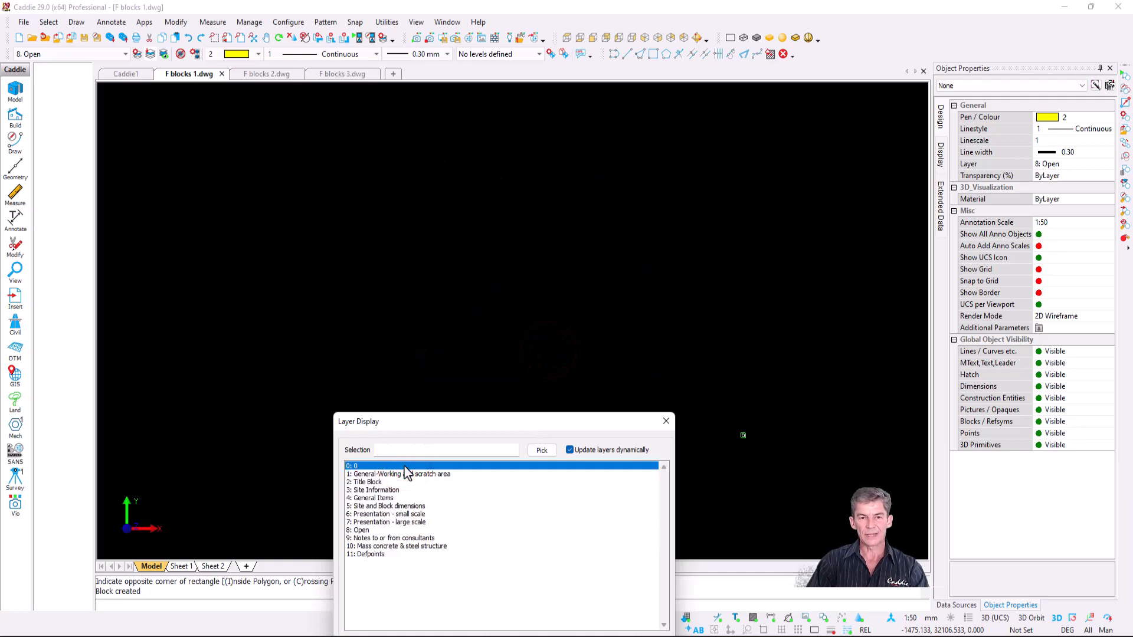
{"action": "left_click", "coordinate": [406, 475]}
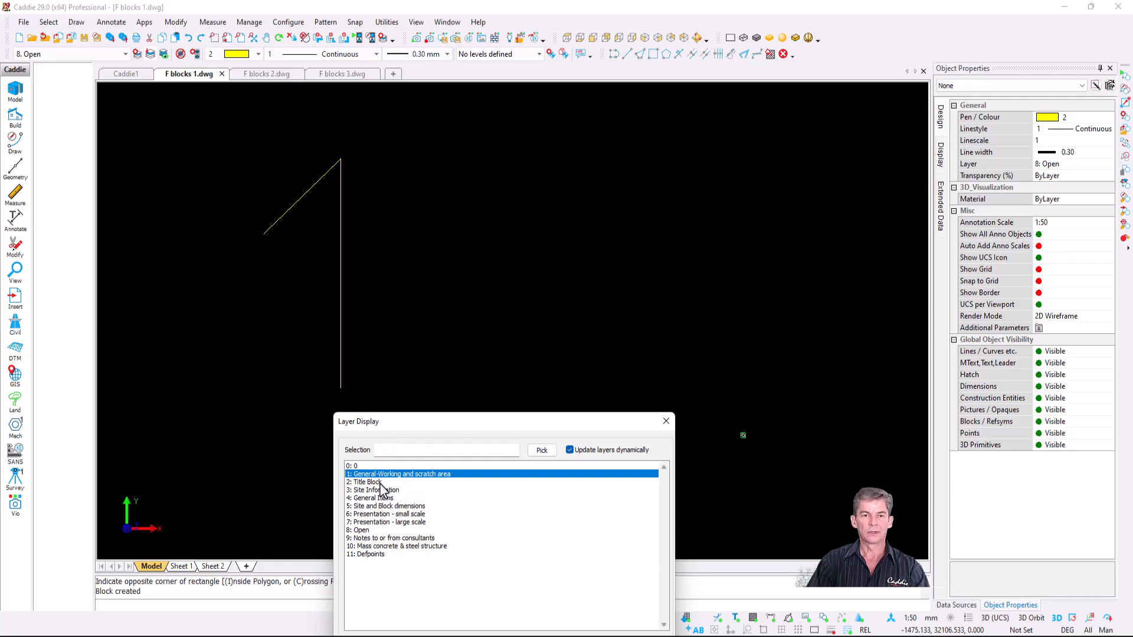
{"action": "left_click", "coordinate": [384, 483]}
{"action": "left_click", "coordinate": [383, 490]}
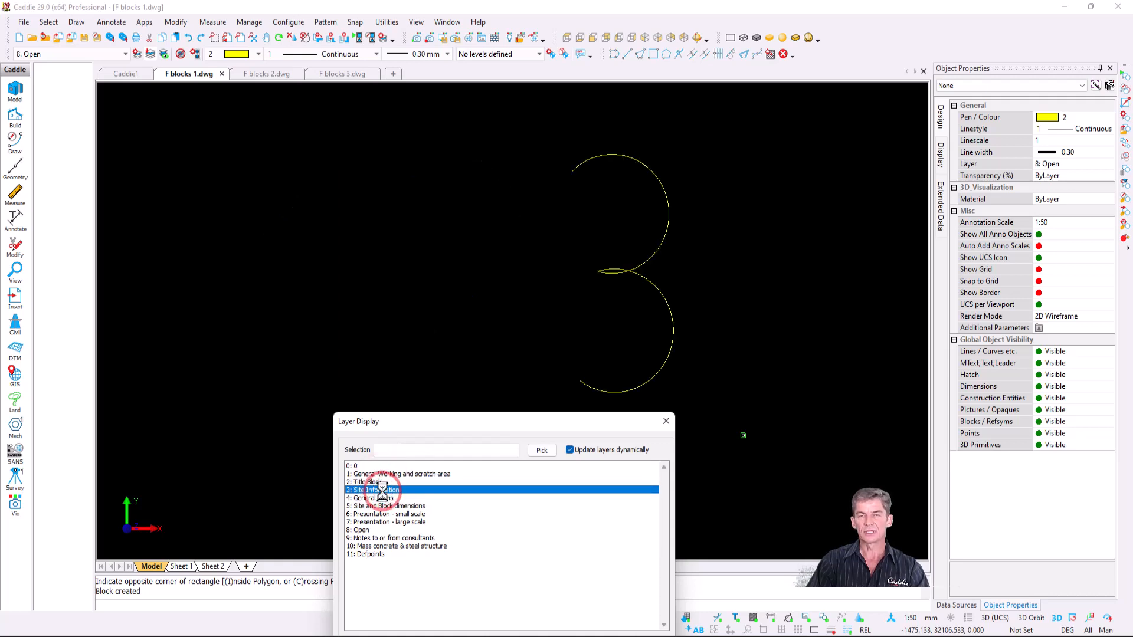
{"action": "left_click", "coordinate": [361, 531]}
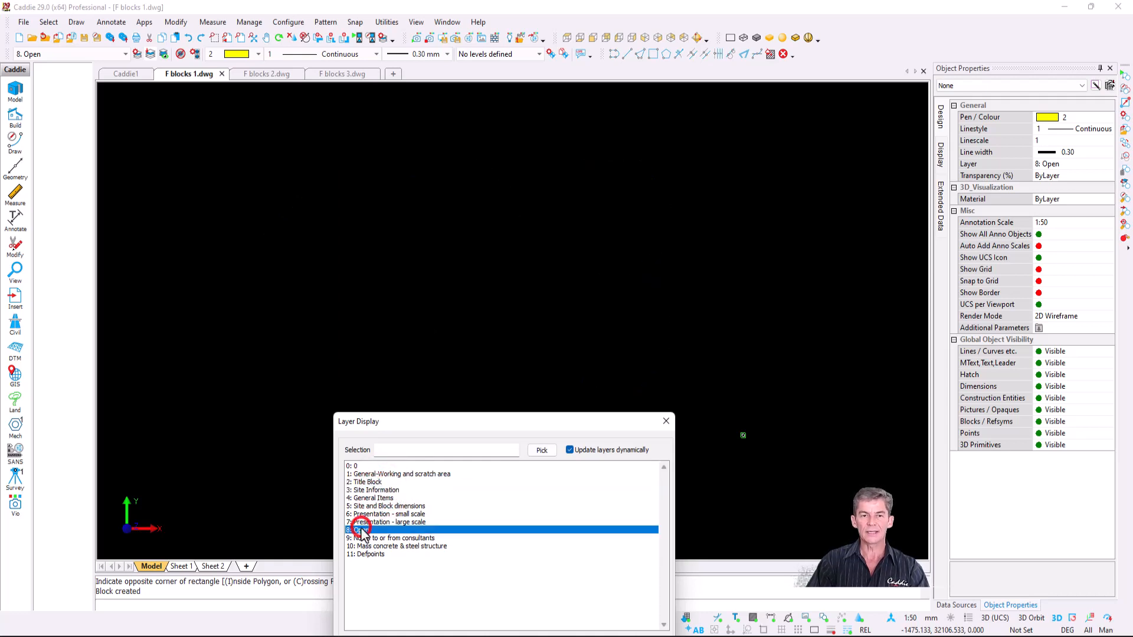
{"action": "left_click", "coordinate": [363, 474]}
{"action": "left_click", "coordinate": [365, 491], "text": "shift"}
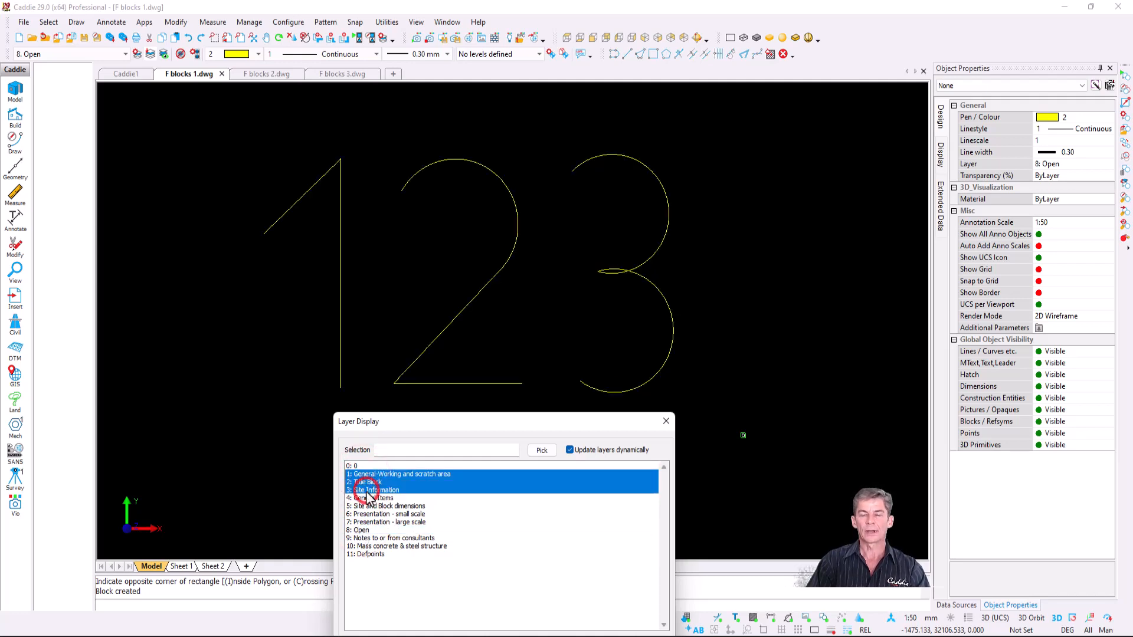
Turn on the display of all layers in F blocks 1.dwg and close Layer Display.
{"action": "left_click", "coordinate": [665, 421]}
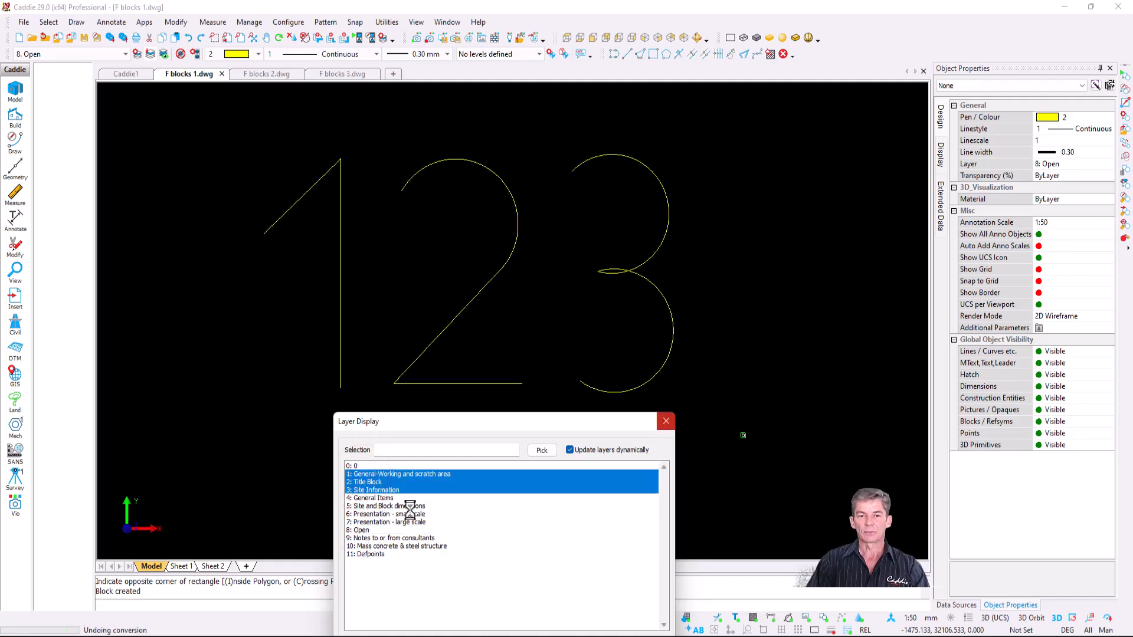
{"action": "left_click_drag", "start_coordinate": [441, 422], "coordinate": [438, 224]}
{"action": "left_click", "coordinate": [360, 458]}
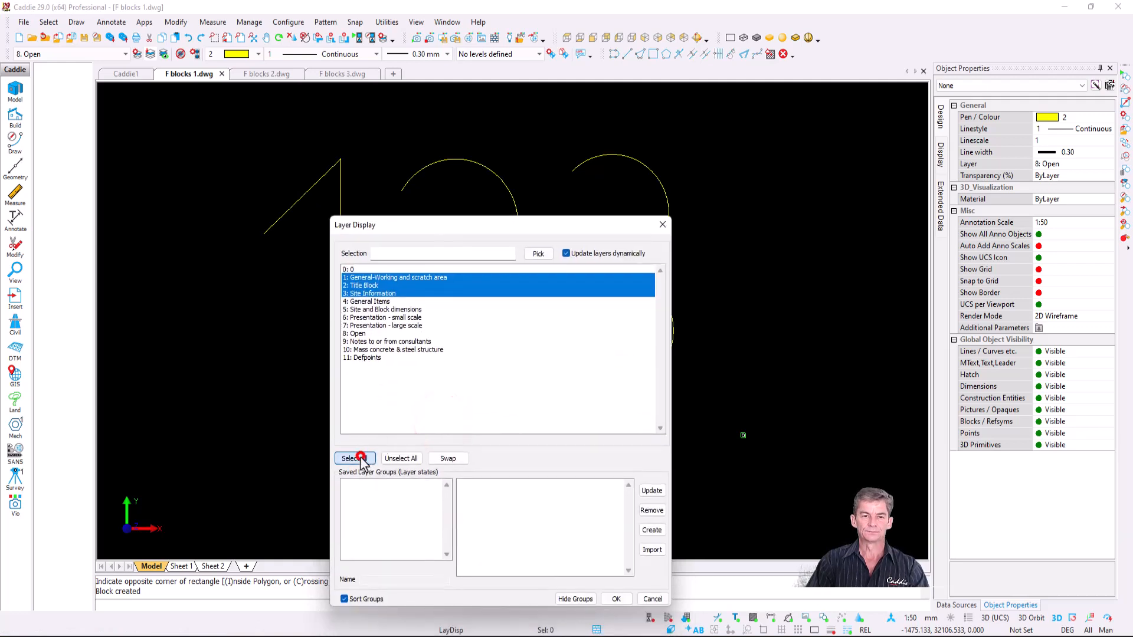
{"action": "left_click", "coordinate": [614, 599]}
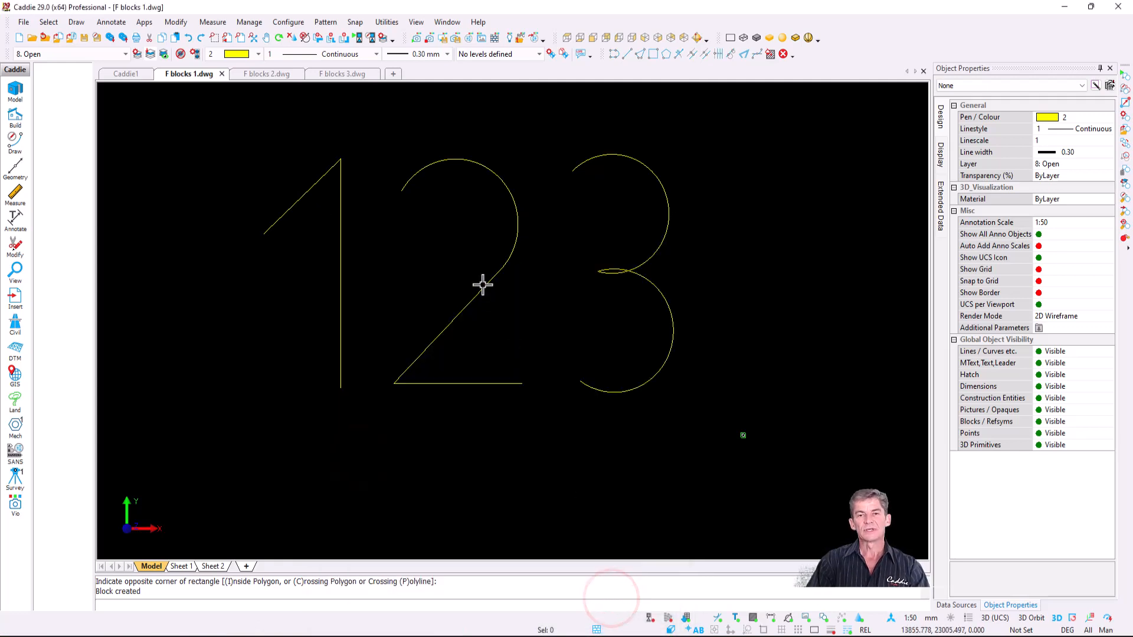
Select the upper 123 block, check its layer in the object properties, and deselect it.
{"action": "left_click", "coordinate": [482, 285]}
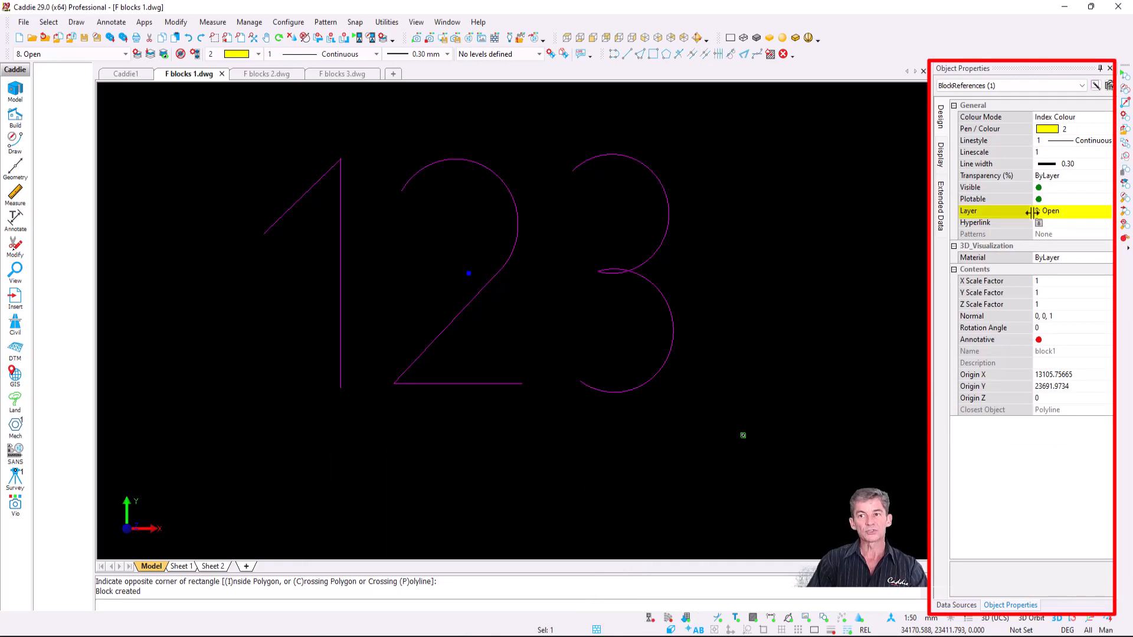
{"action": "key", "text": "Escape"}
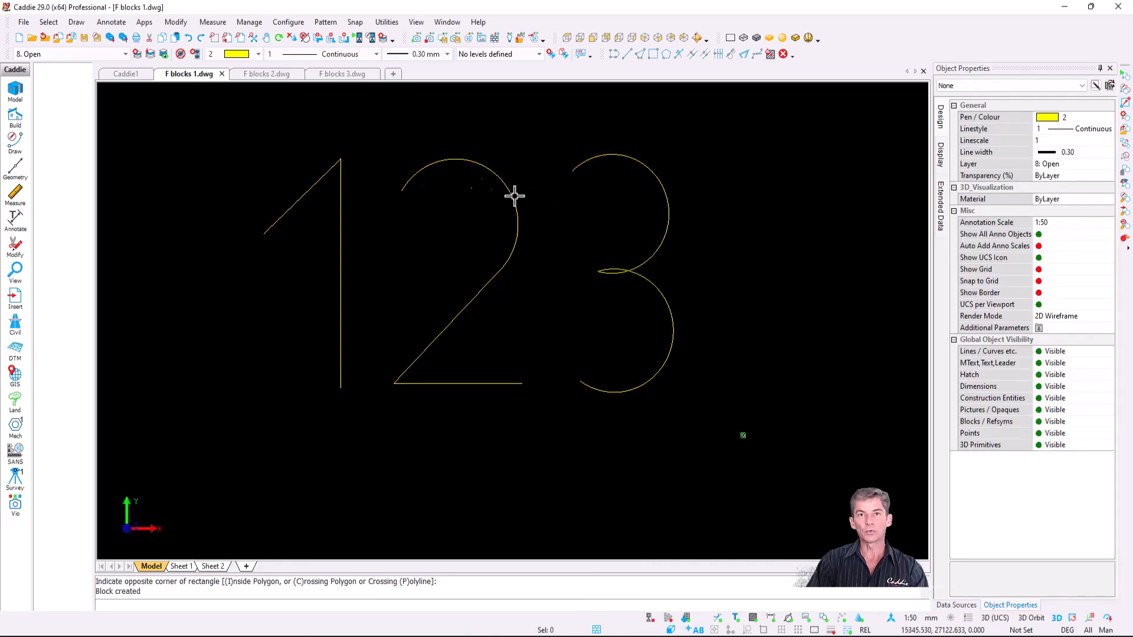
{"action": "left_click", "coordinate": [321, 177]}
{"action": "key", "text": "Escape"}
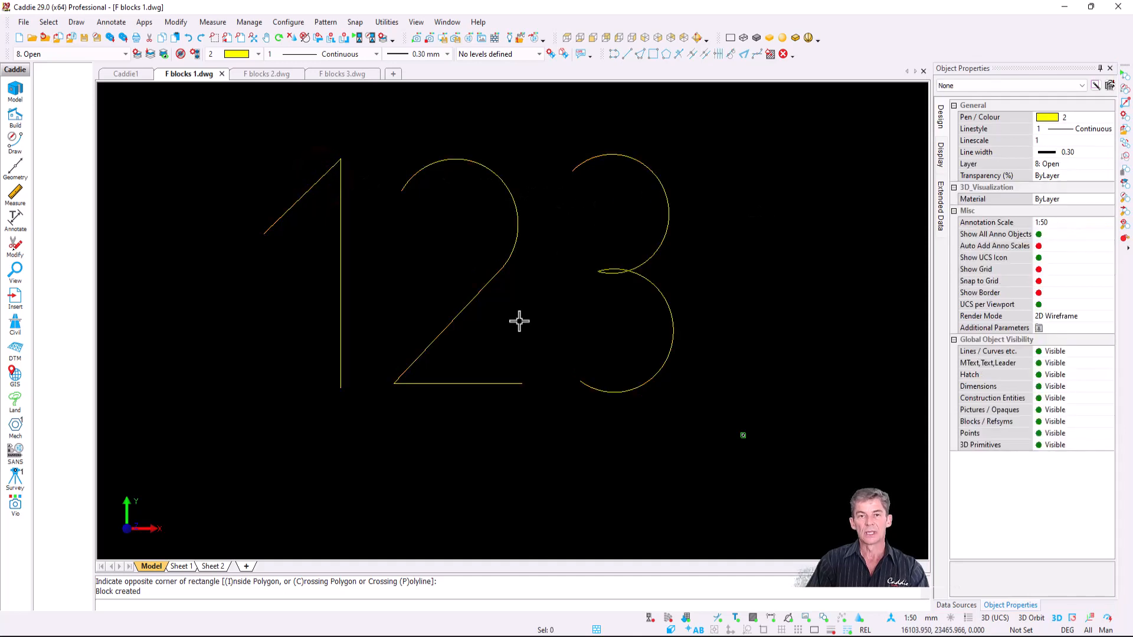
Make the lower row's three numeral polylines into a block named block2, with Move objects to Layer 0 turned on.
{"action": "middle_click_drag", "start_coordinate": [518, 320], "coordinate": [483, 197]}
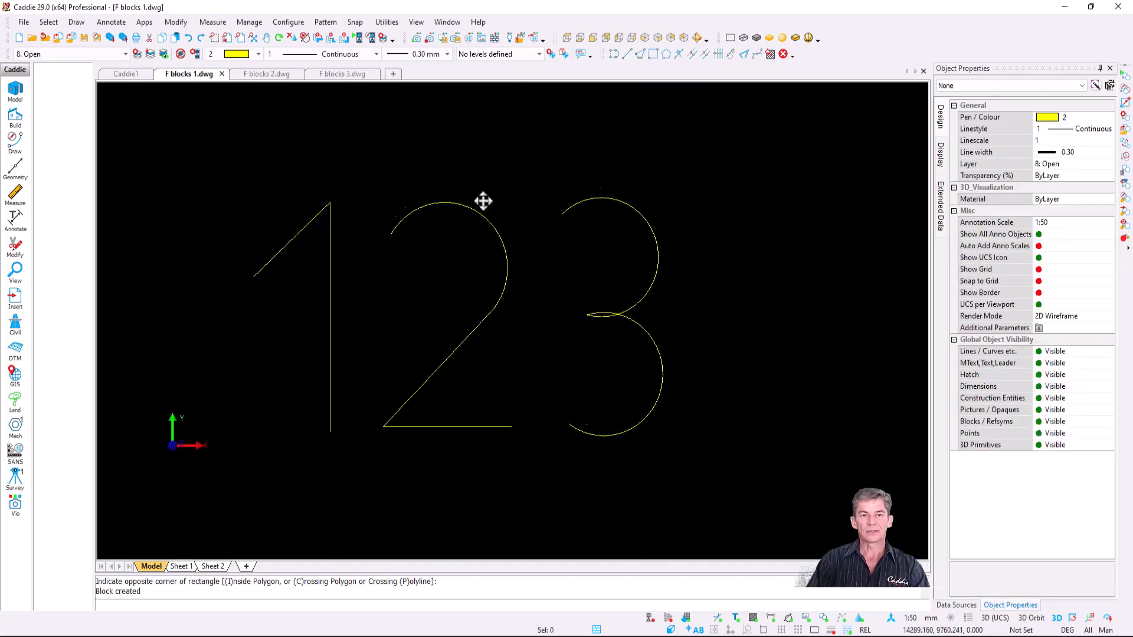
{"action": "left_click", "coordinate": [169, 131]}
{"action": "left_click", "coordinate": [748, 468]}
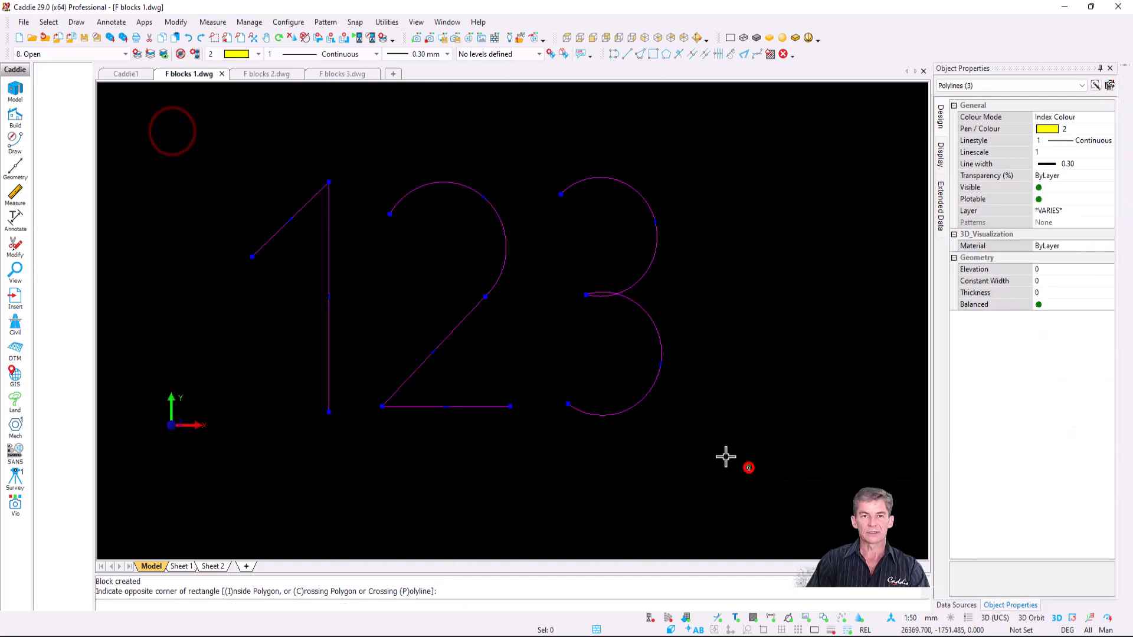
{"action": "right_click", "coordinate": [442, 238]}
{"action": "mouse_move", "coordinate": [519, 384]}
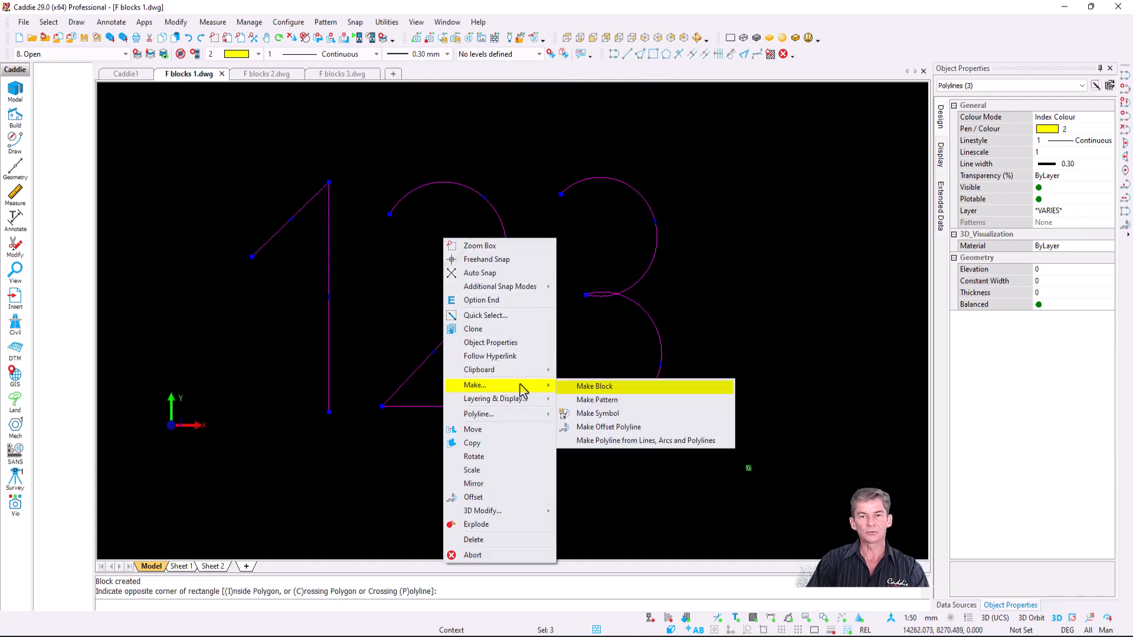
{"action": "left_click", "coordinate": [650, 385]}
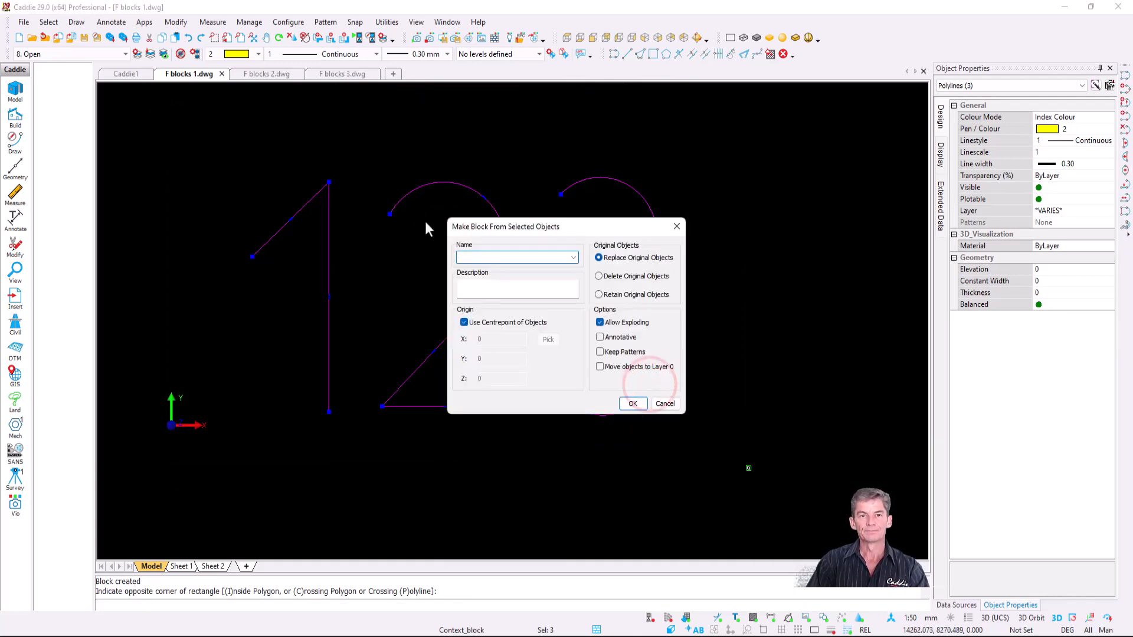
{"action": "type", "text": "block2"}
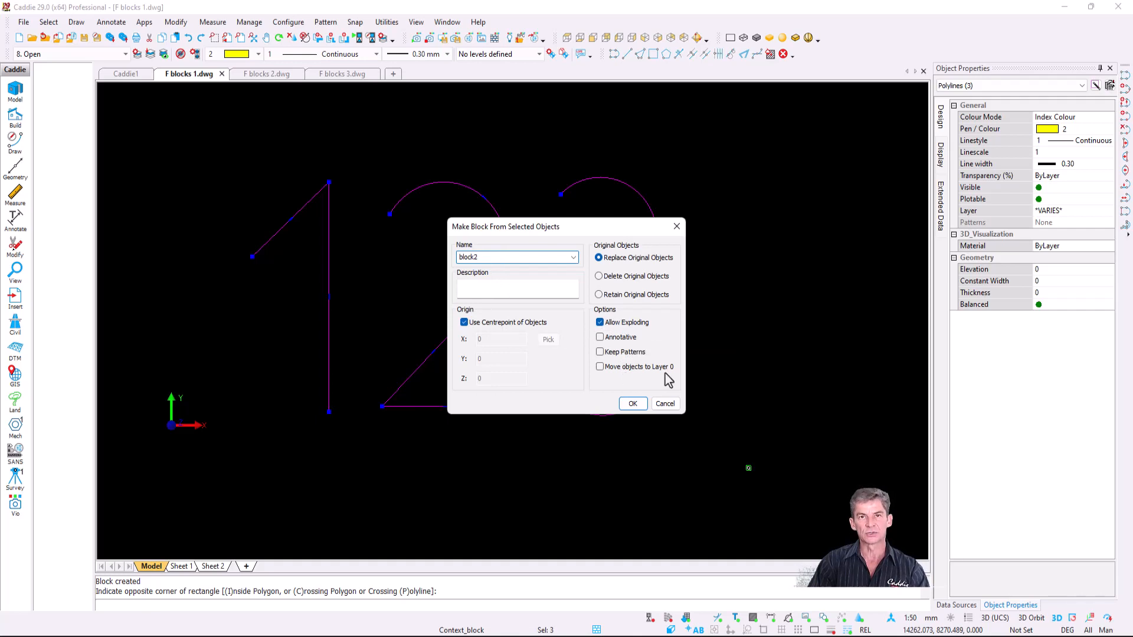
{"action": "left_click", "coordinate": [599, 367]}
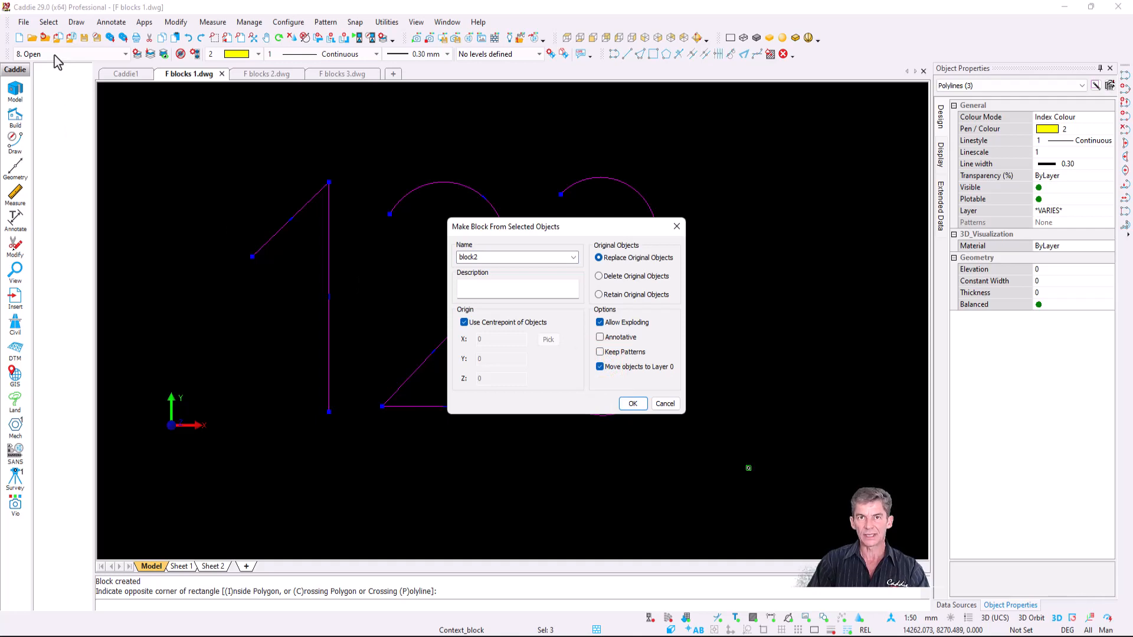
{"action": "left_click", "coordinate": [631, 403]}
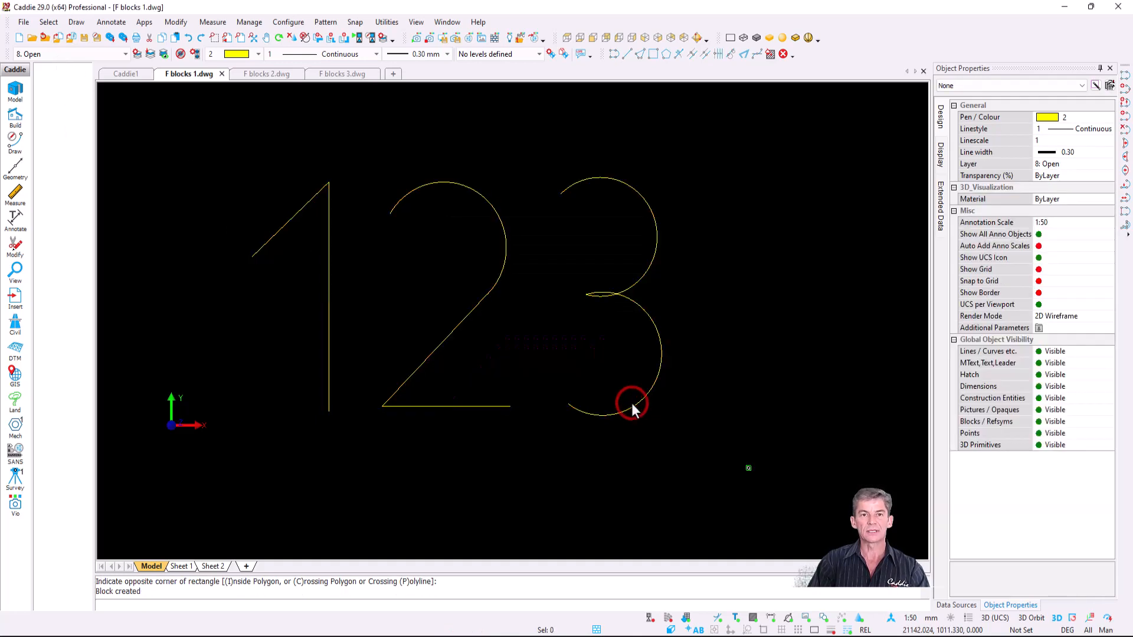
Check the lower 123 block's type and layer in its object properties, and isolate layers 0 to 5, 7 and 8 one at a time.
{"action": "left_click", "coordinate": [476, 321]}
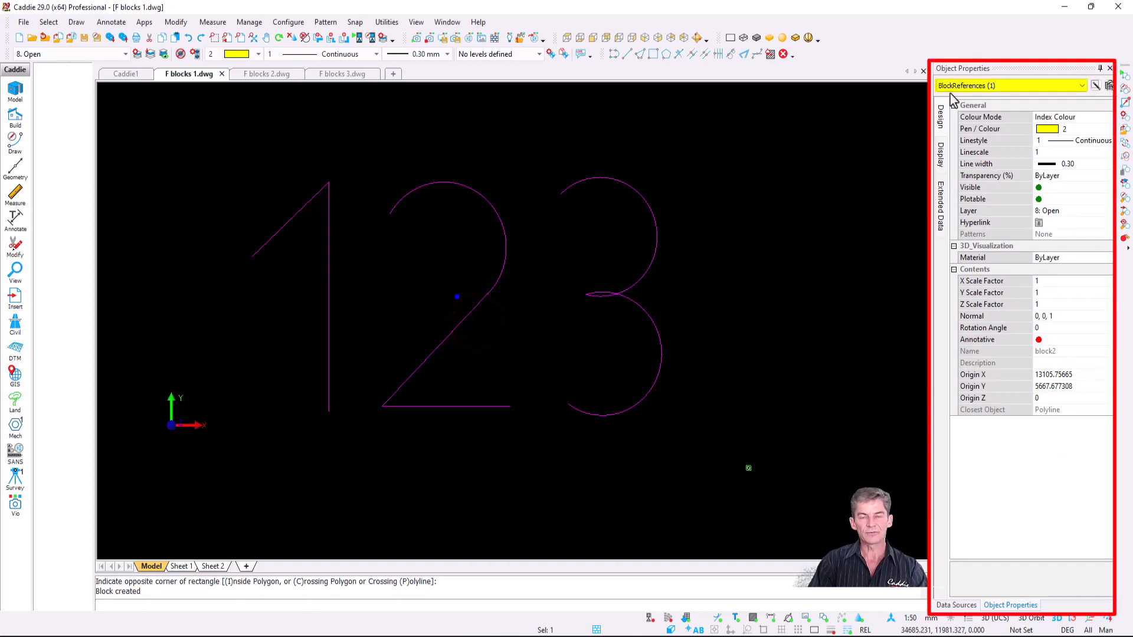
{"action": "key", "text": "Escape"}
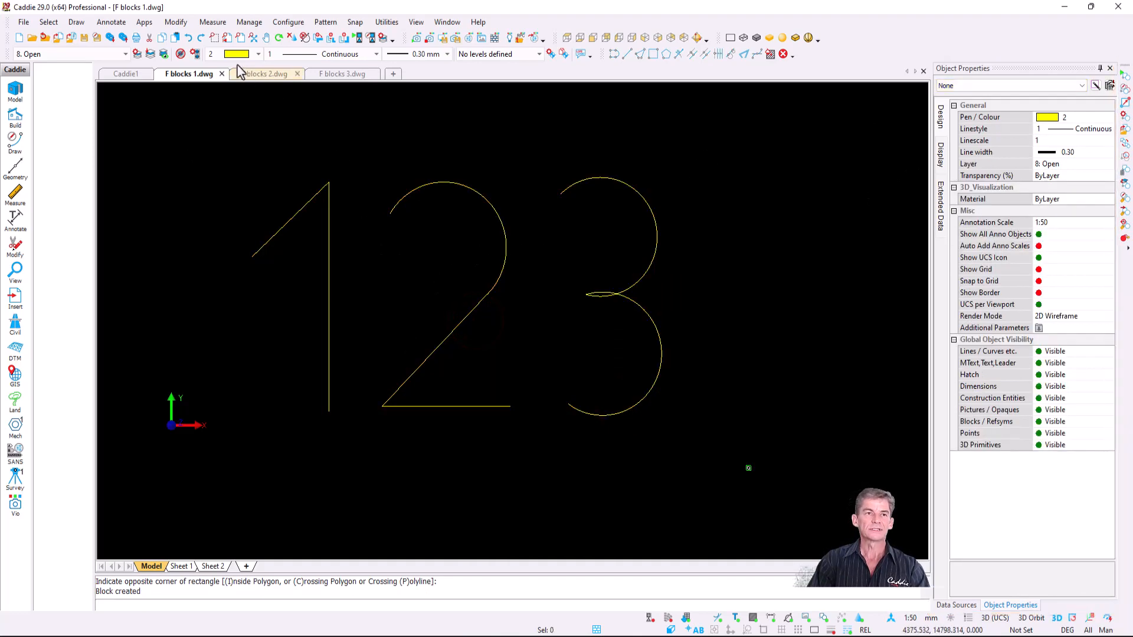
{"action": "left_click", "coordinate": [151, 55]}
{"action": "left_click_drag", "start_coordinate": [515, 227], "coordinate": [515, 449]}
{"action": "left_click", "coordinate": [419, 495]}
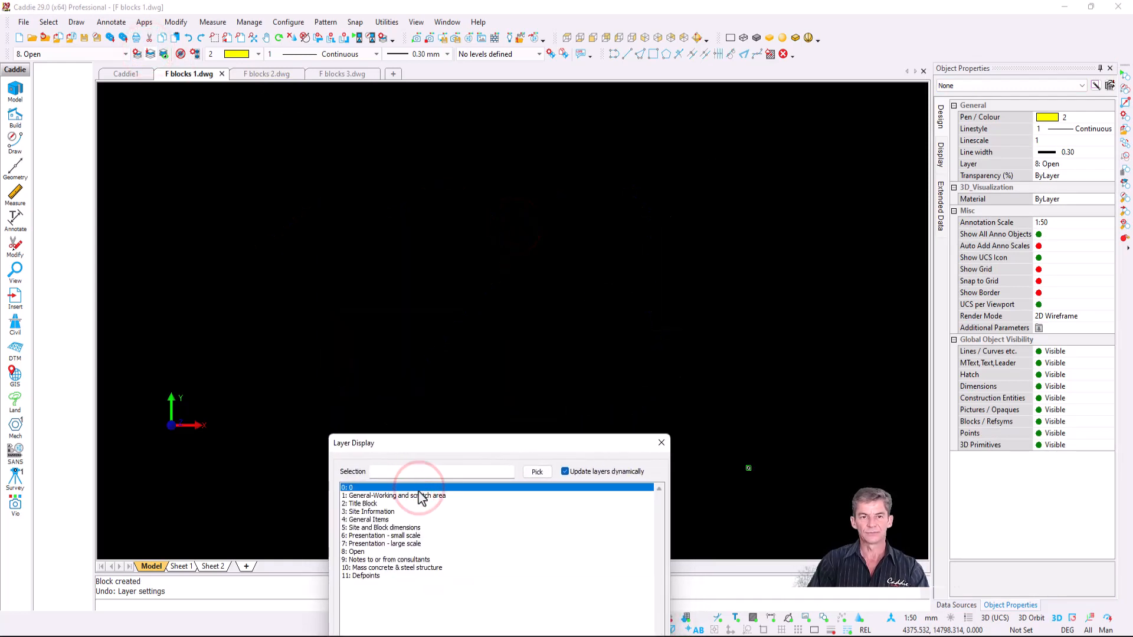
{"action": "left_click", "coordinate": [414, 496]}
{"action": "left_click", "coordinate": [370, 503]}
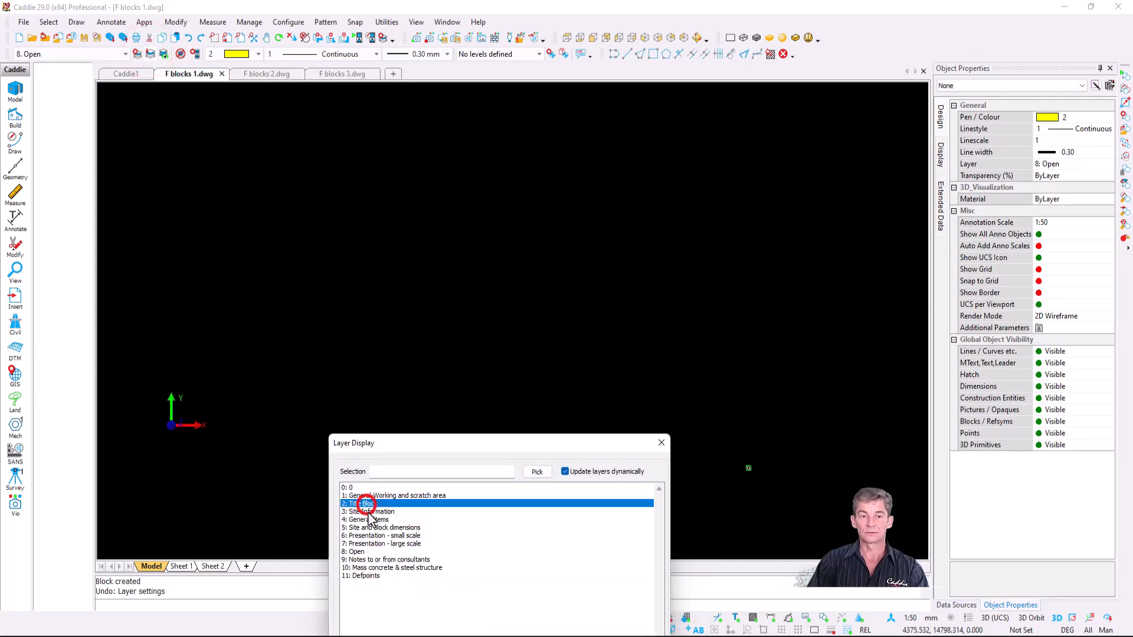
{"action": "left_click", "coordinate": [371, 512]}
{"action": "left_click", "coordinate": [371, 519]}
{"action": "left_click", "coordinate": [372, 528]}
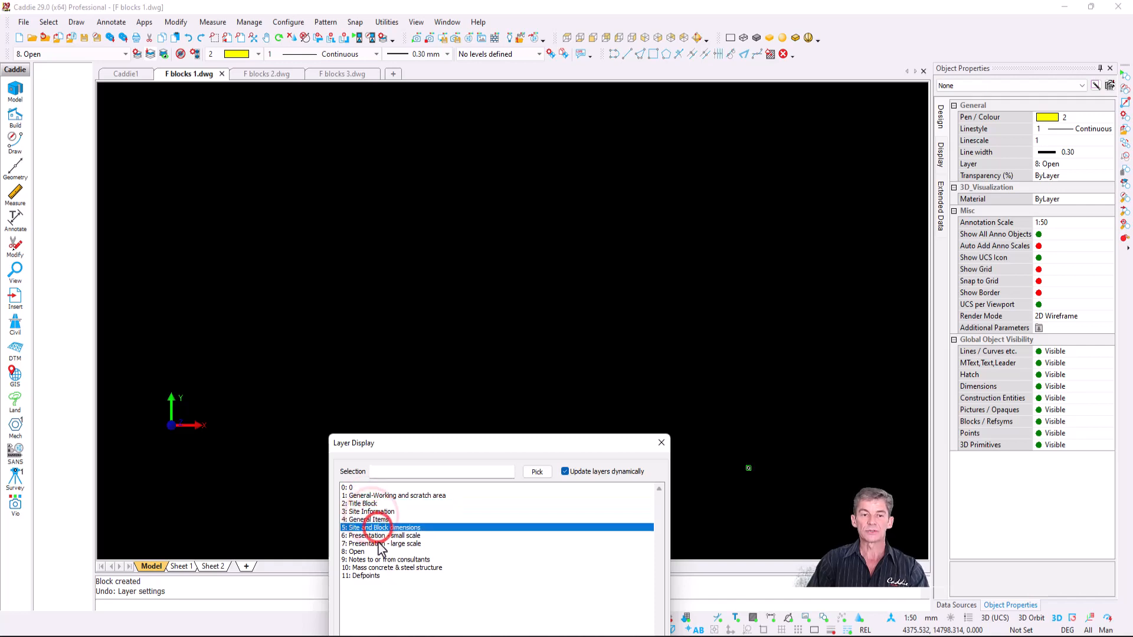
{"action": "left_click", "coordinate": [373, 543]}
{"action": "left_click", "coordinate": [371, 552]}
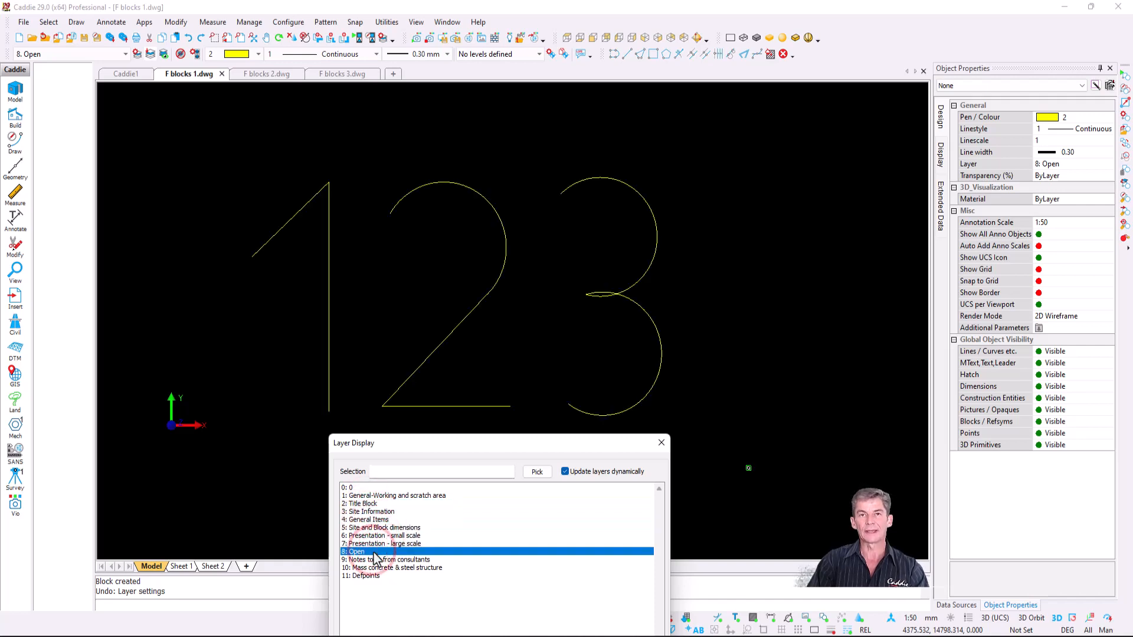
{"action": "left_click_drag", "start_coordinate": [475, 449], "coordinate": [471, 436]}
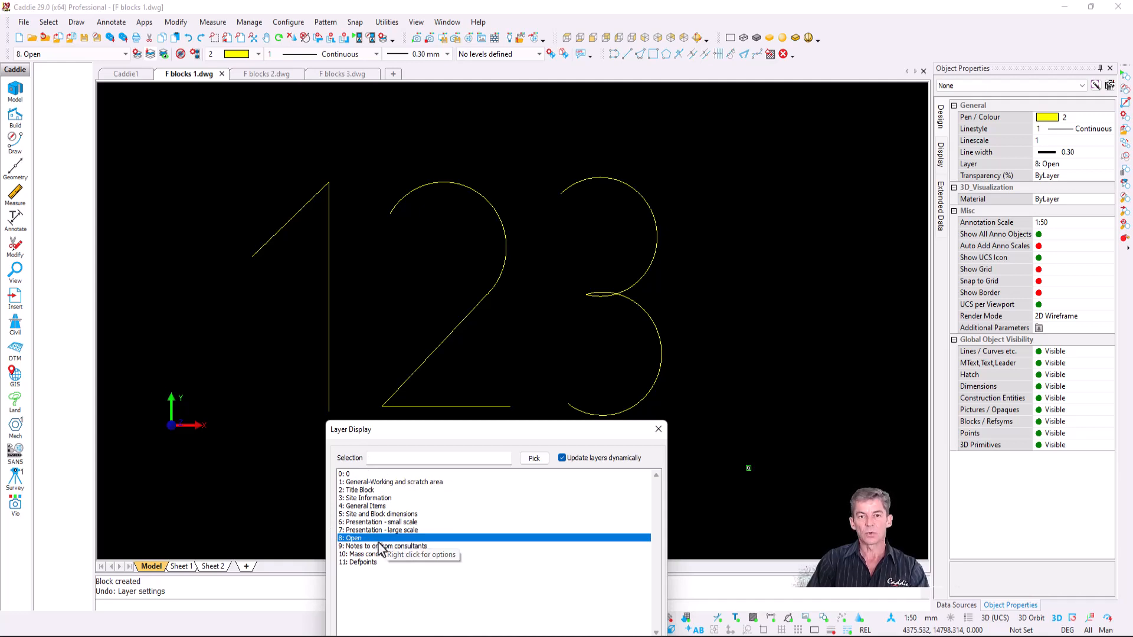
{"action": "left_click", "coordinate": [658, 428]}
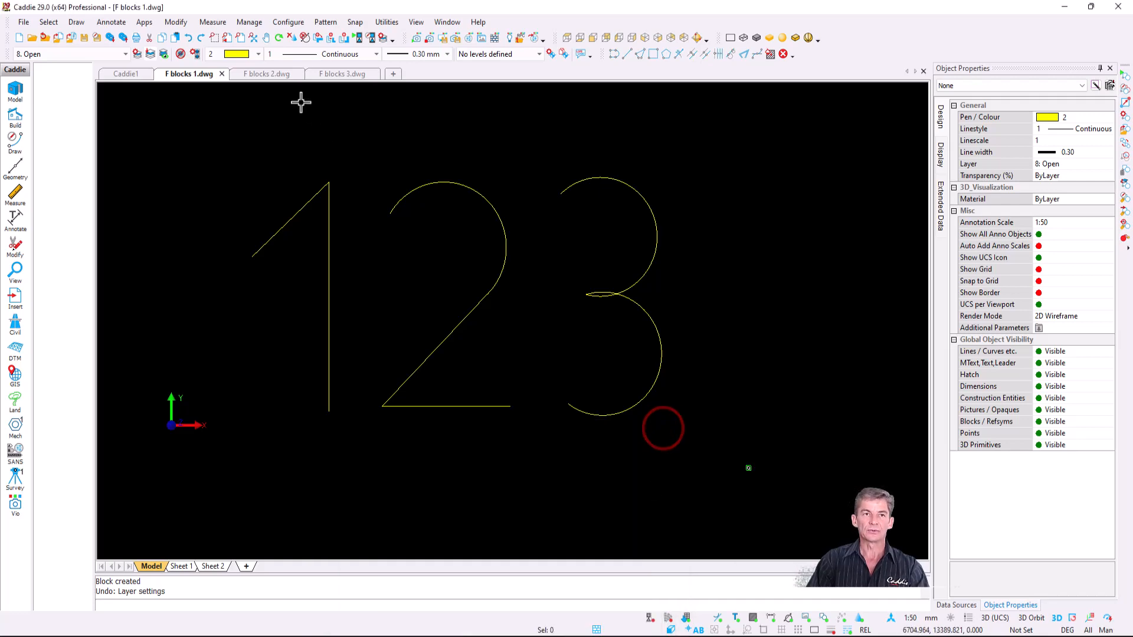
Switch to F blocks 2.dwg and review its list of layers in Layer Setup.
{"action": "left_click", "coordinate": [280, 78]}
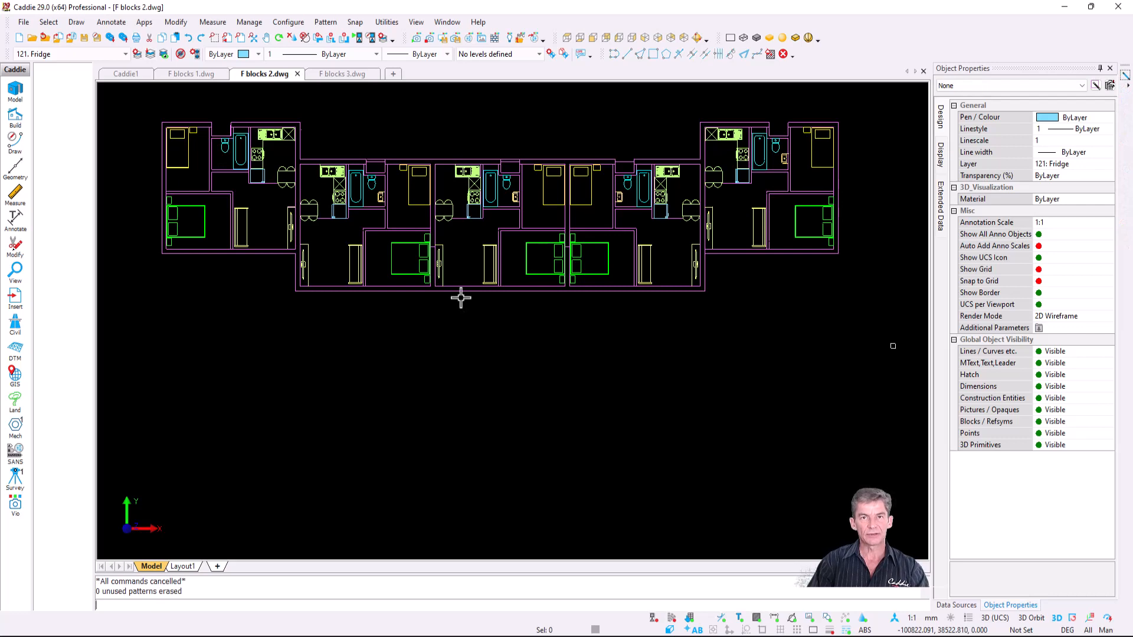
{"action": "left_click", "coordinate": [137, 54]}
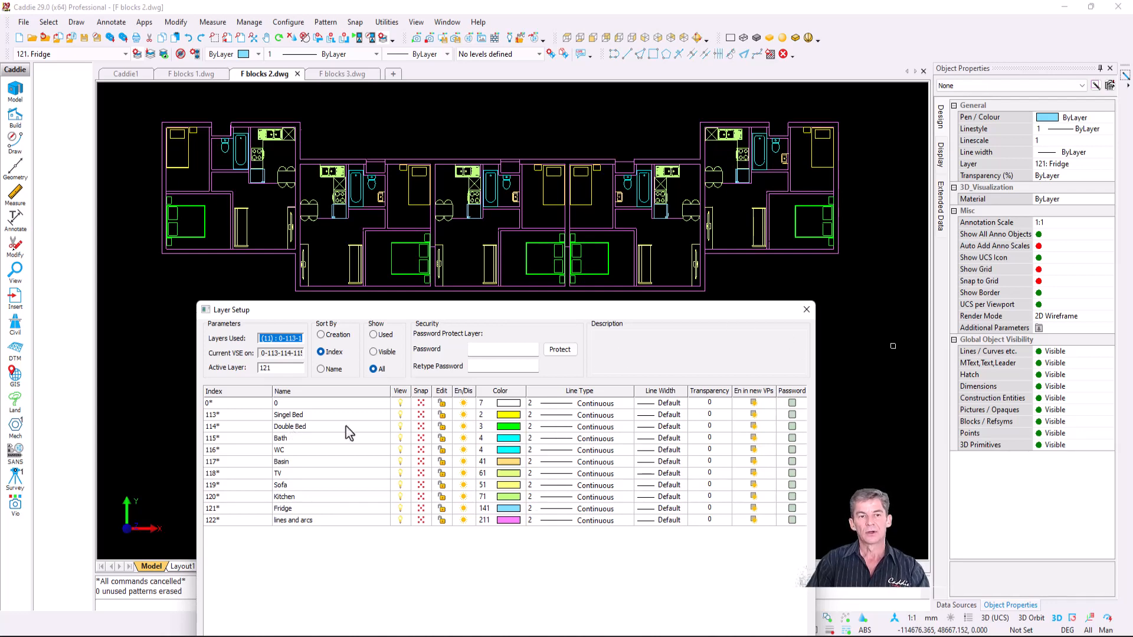
{"action": "left_click", "coordinate": [806, 309]}
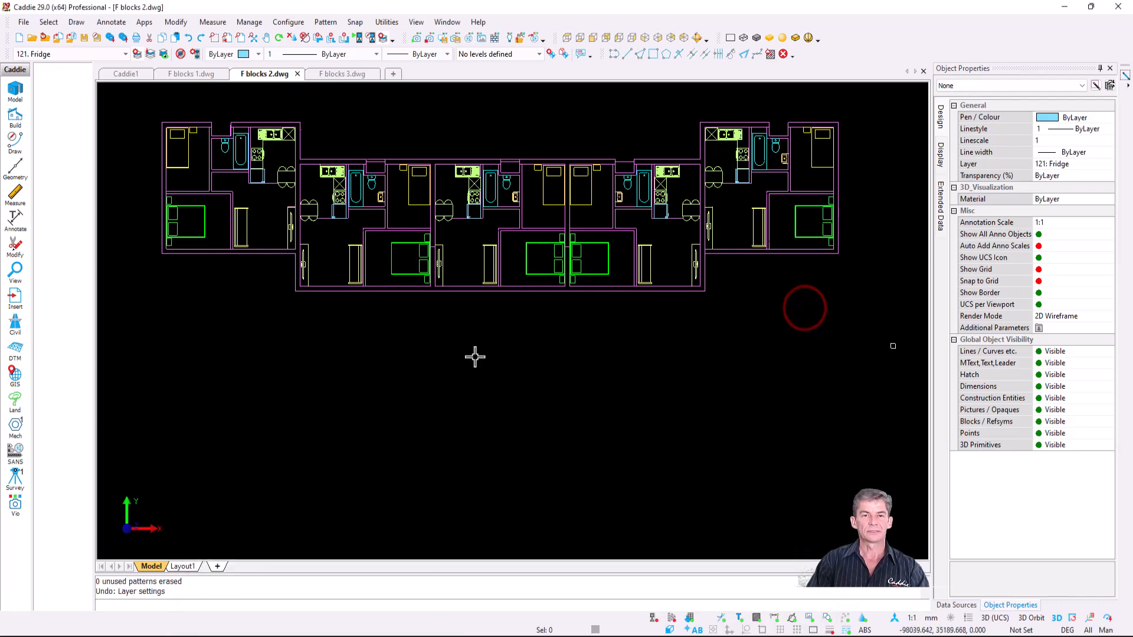
Using Layer Display, isolate the single bed and double bed layers, and add the furniture and fixture layers one by one from 113 to 121.
{"action": "left_click", "coordinate": [149, 53]}
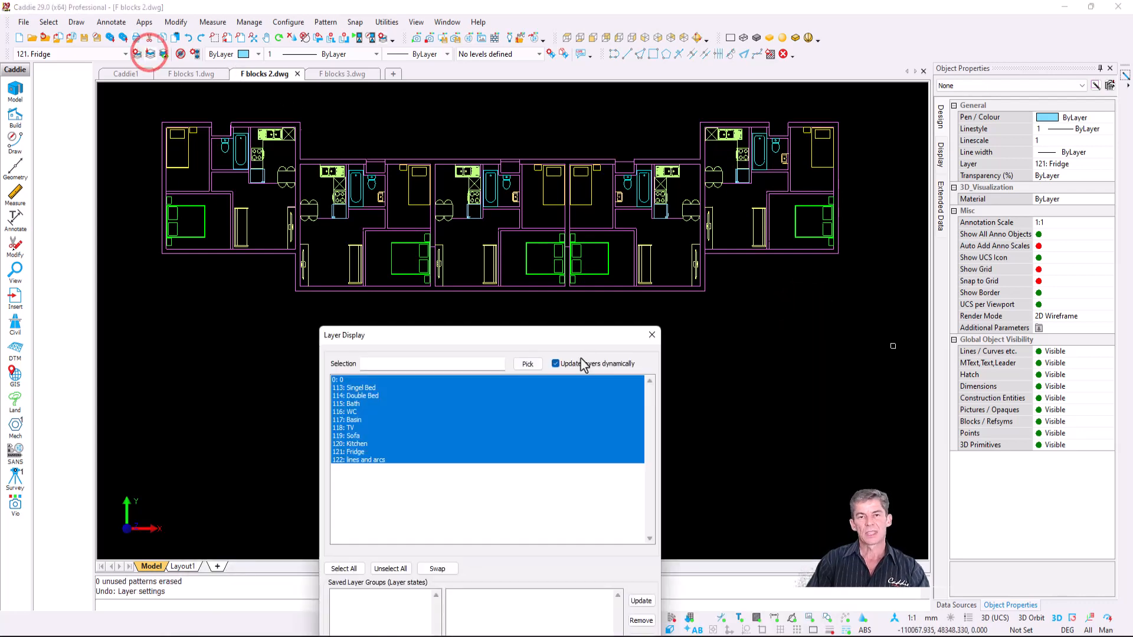
{"action": "left_click", "coordinate": [381, 388]}
{"action": "left_click", "coordinate": [383, 394]}
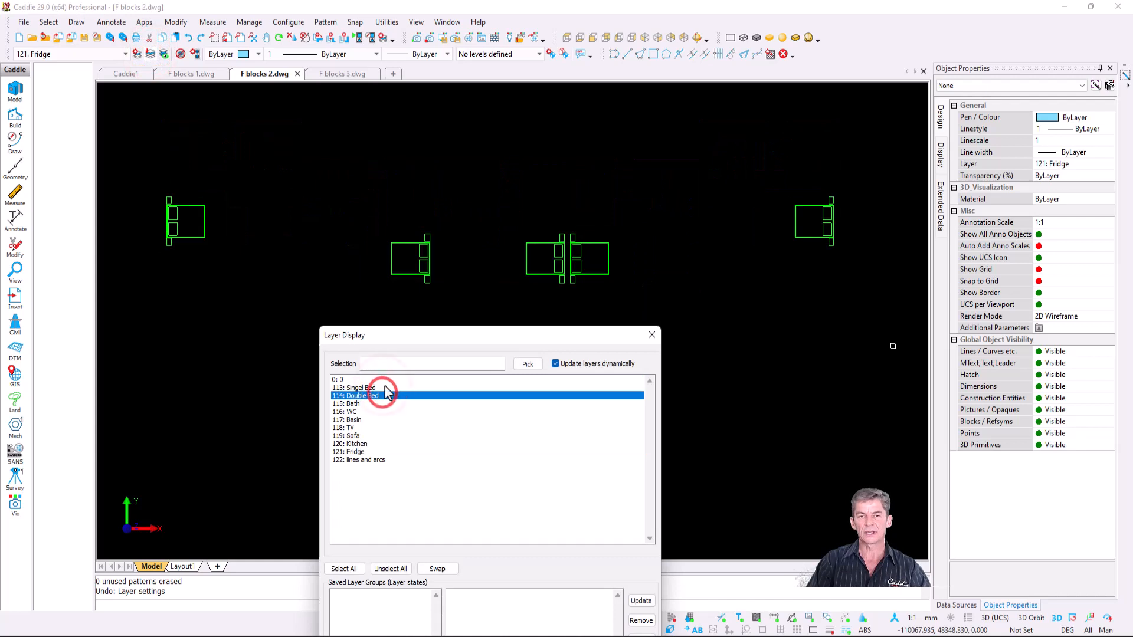
{"action": "left_click", "coordinate": [381, 387]}
{"action": "left_click", "coordinate": [382, 395], "text": "ctrl"}
{"action": "left_click", "coordinate": [378, 404], "text": "ctrl"}
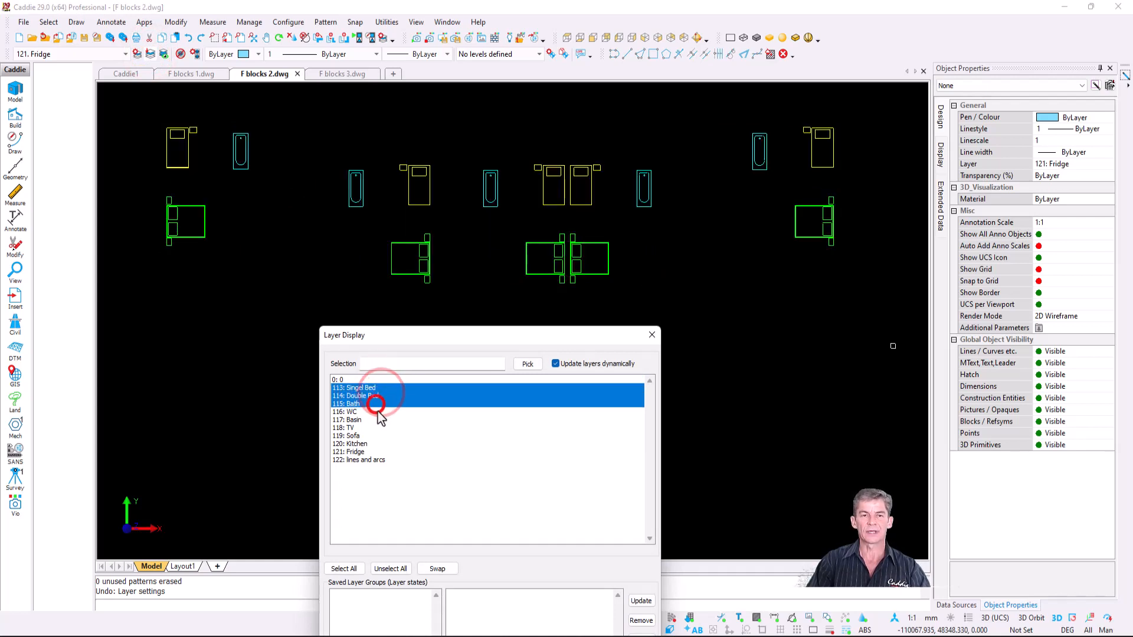
{"action": "left_click", "coordinate": [379, 411], "text": "ctrl"}
{"action": "left_click", "coordinate": [380, 420], "text": "ctrl"}
{"action": "left_click", "coordinate": [380, 427], "text": "ctrl"}
{"action": "left_click", "coordinate": [380, 436], "text": "ctrl"}
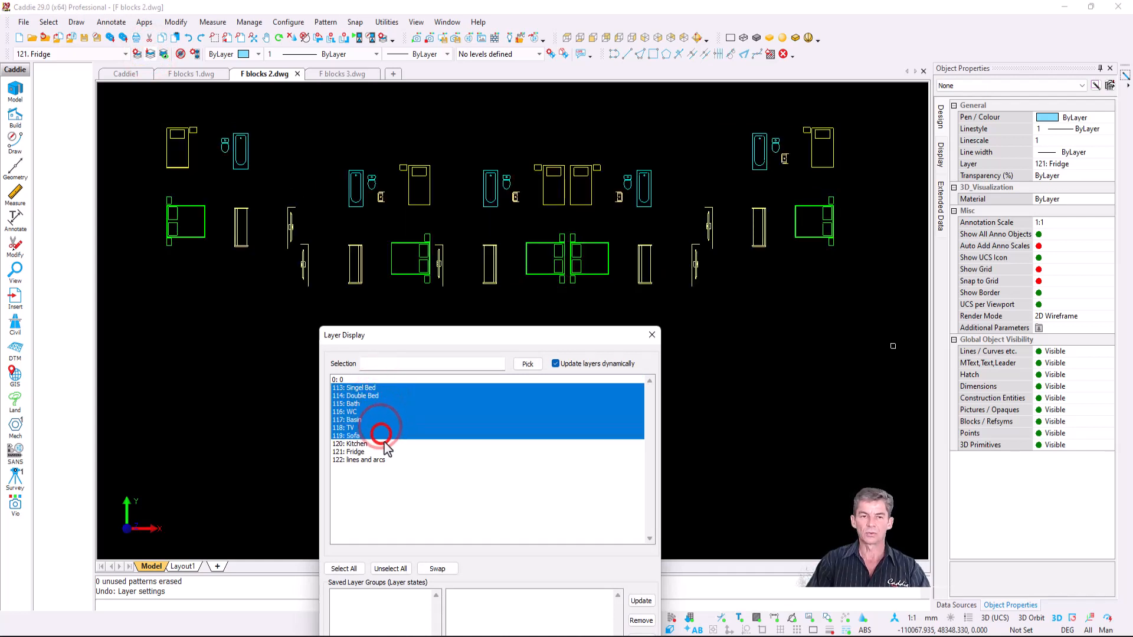
{"action": "left_click", "coordinate": [384, 444], "text": "ctrl"}
{"action": "left_click", "coordinate": [388, 451], "text": "ctrl"}
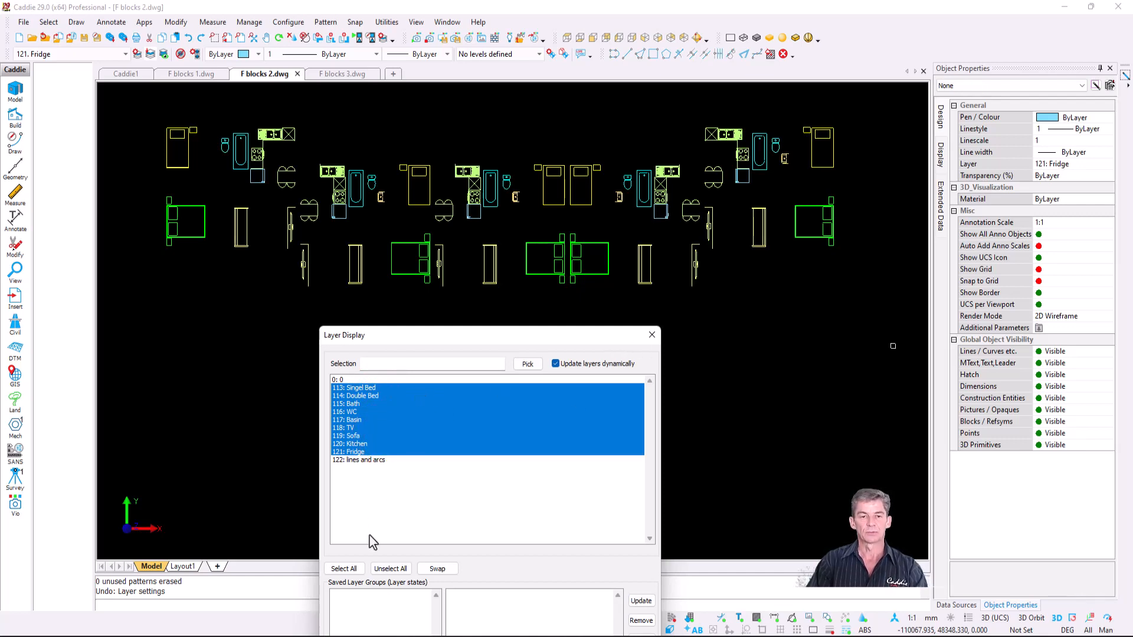
Turn on the display of all layers in F blocks 2.dwg and close Layer Display.
{"action": "left_click", "coordinate": [348, 569]}
{"action": "left_click_drag", "start_coordinate": [547, 334], "coordinate": [573, 171]}
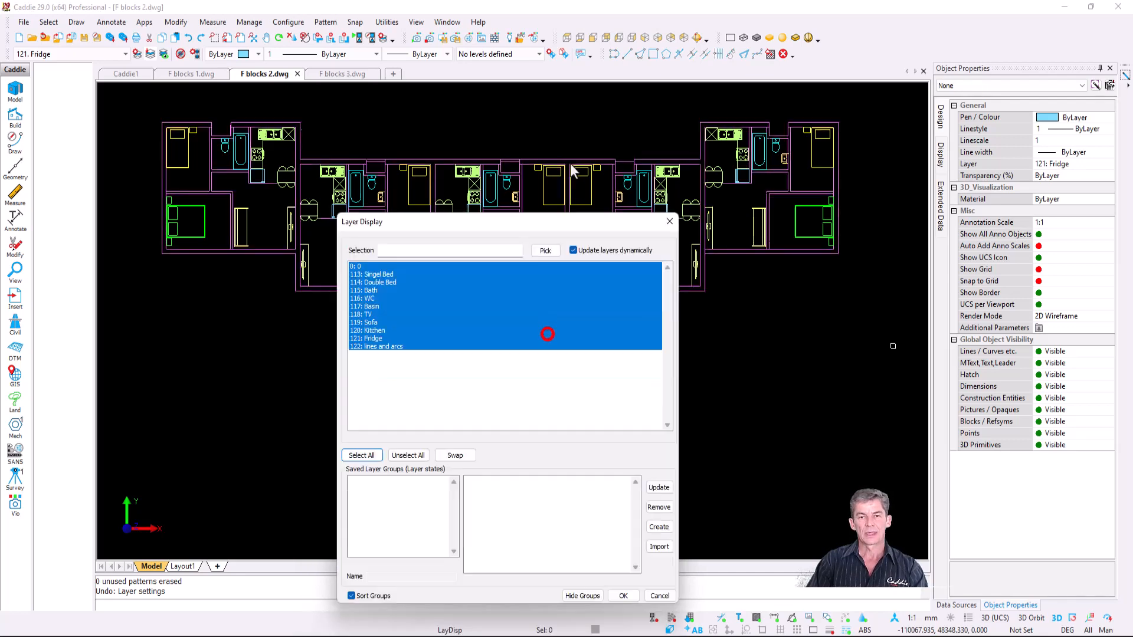
{"action": "left_click", "coordinate": [632, 535]}
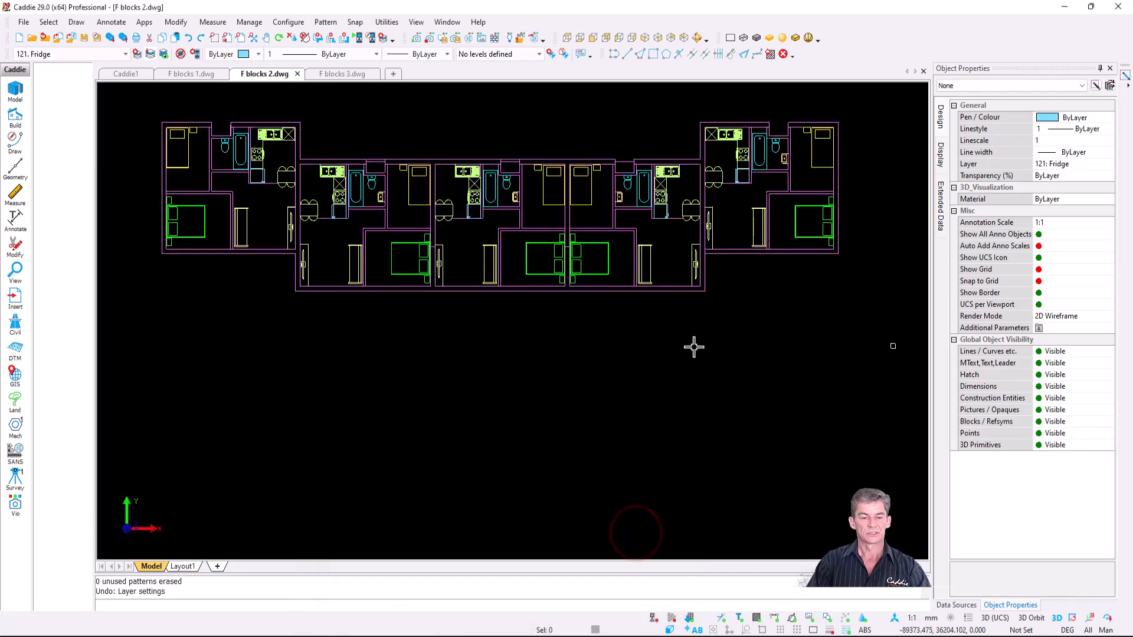
Select everything in the drawing and filter the object properties to block references to check their layer.
{"action": "key", "text": "ctrl+a"}
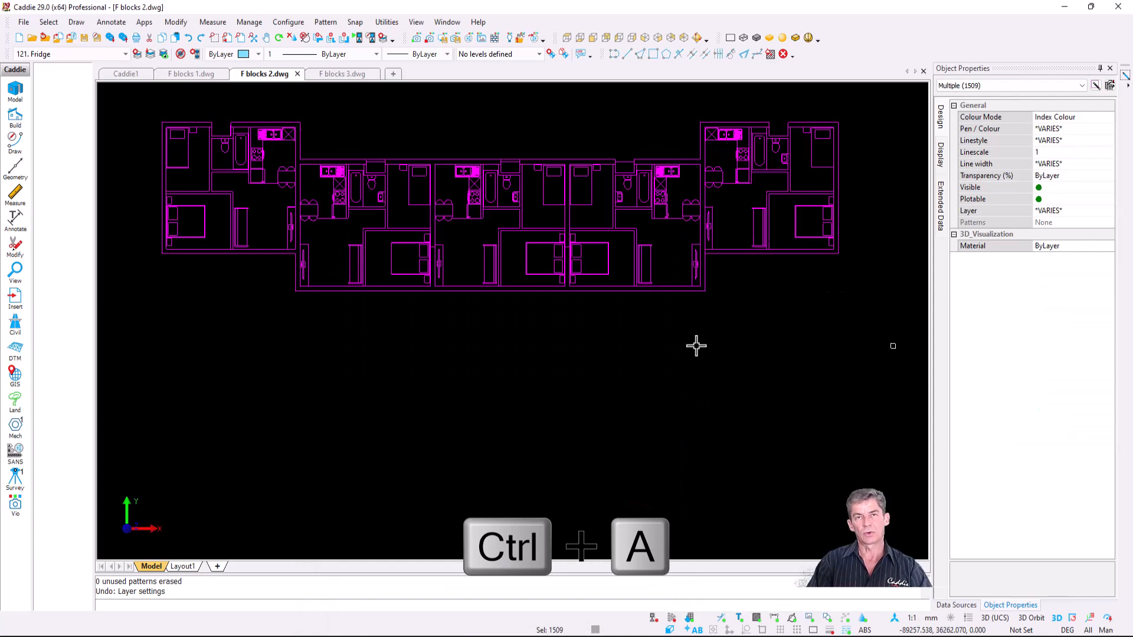
{"action": "left_click", "coordinate": [986, 86]}
{"action": "left_click", "coordinate": [999, 104]}
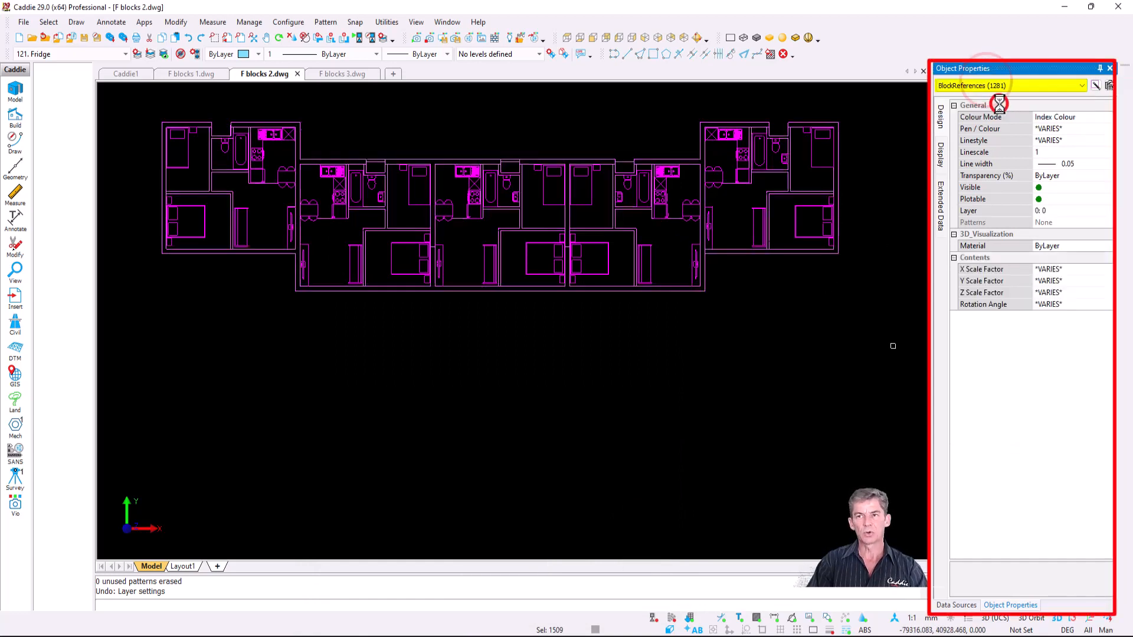
Select the whole floor plan with a rectangle and filter the object properties to block references to check their layer.
{"action": "left_click", "coordinate": [143, 94]}
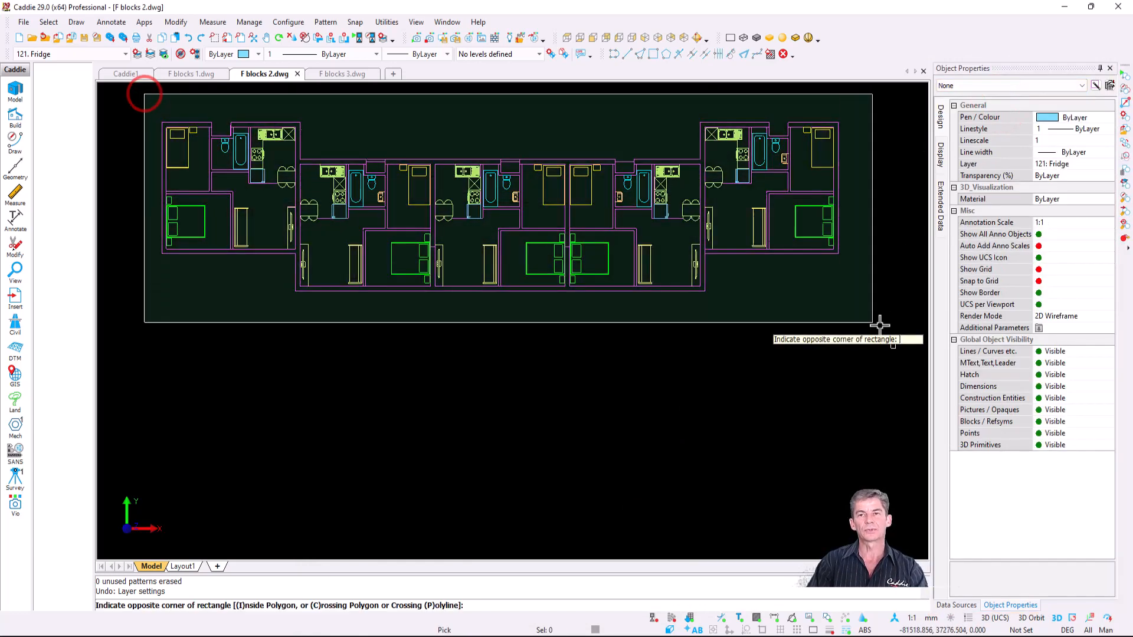
{"action": "left_click", "coordinate": [880, 324]}
{"action": "left_click", "coordinate": [987, 86]}
{"action": "left_click", "coordinate": [974, 104]}
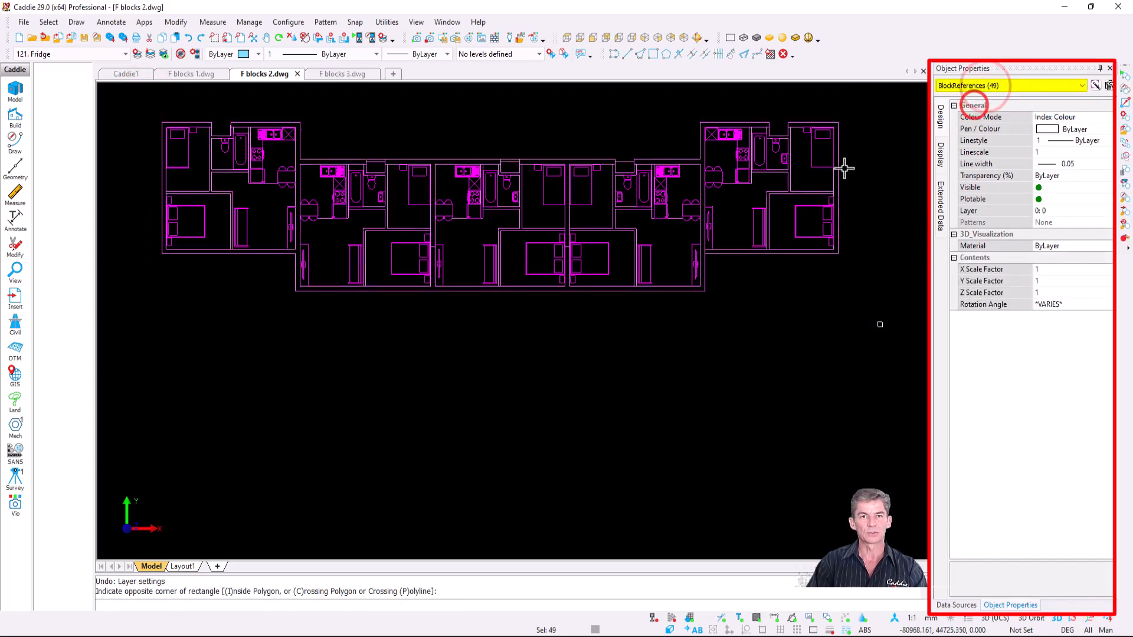
Change the layer of objects inside the selected floor plan blocks to 0, regenerate, and check the layers used in Layer Setup.
{"action": "right_click", "coordinate": [474, 229]}
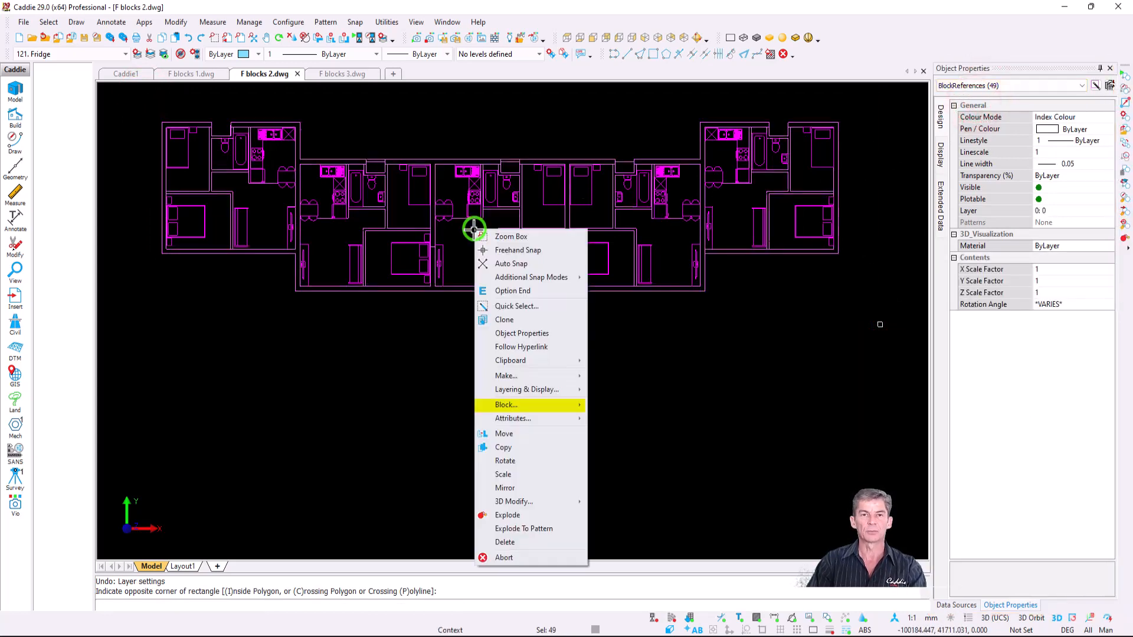
{"action": "mouse_move", "coordinate": [543, 402]}
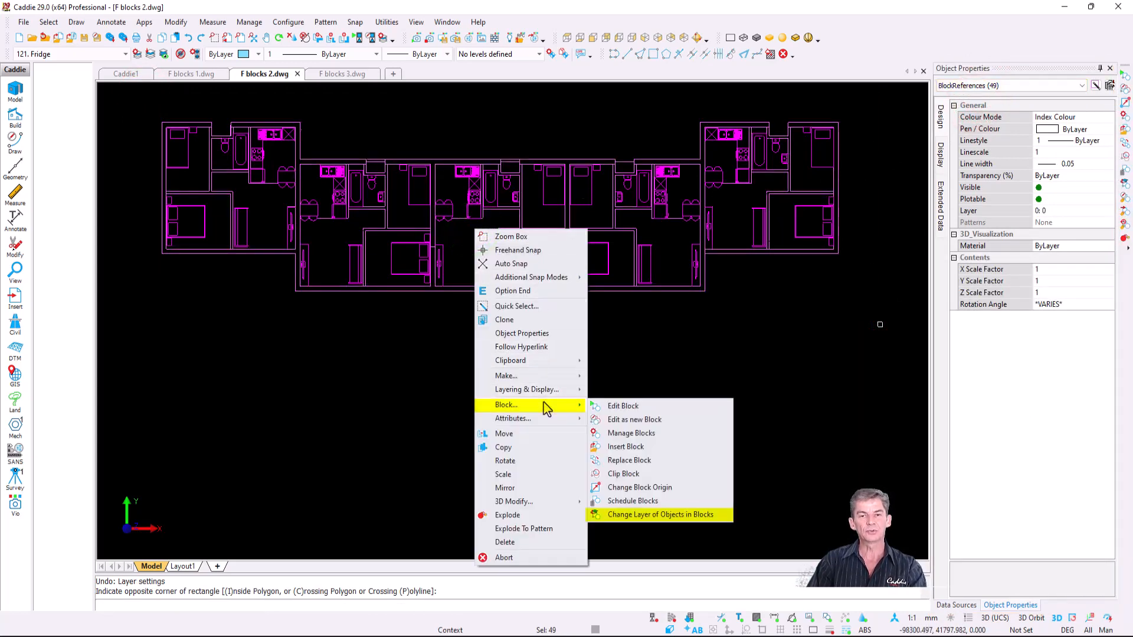
{"action": "left_click", "coordinate": [723, 512]}
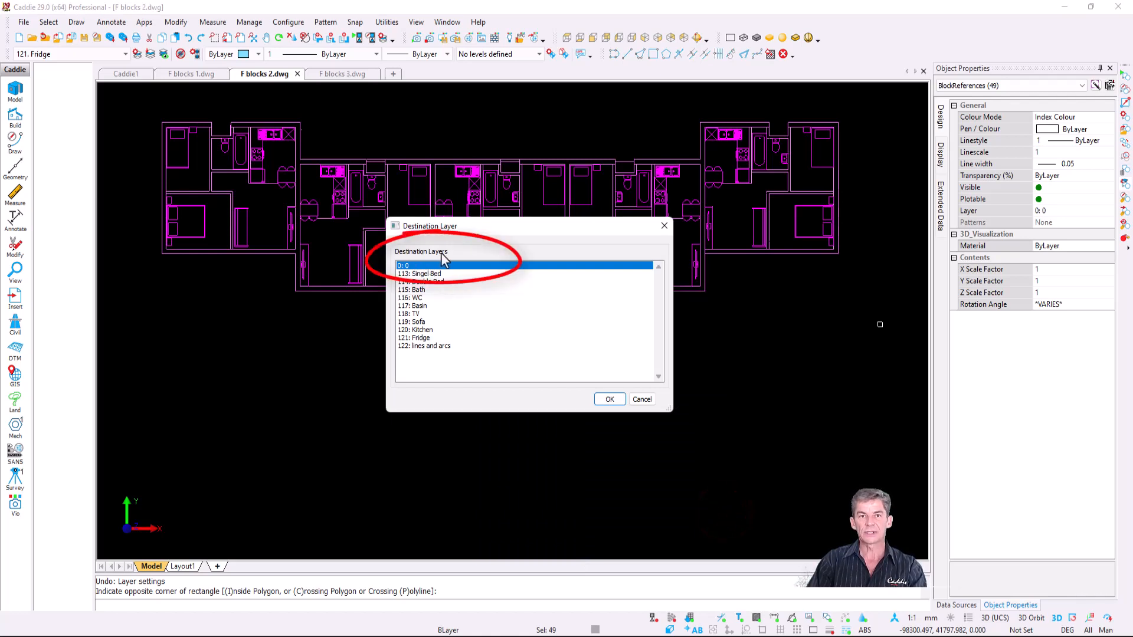
{"action": "left_click", "coordinate": [607, 399]}
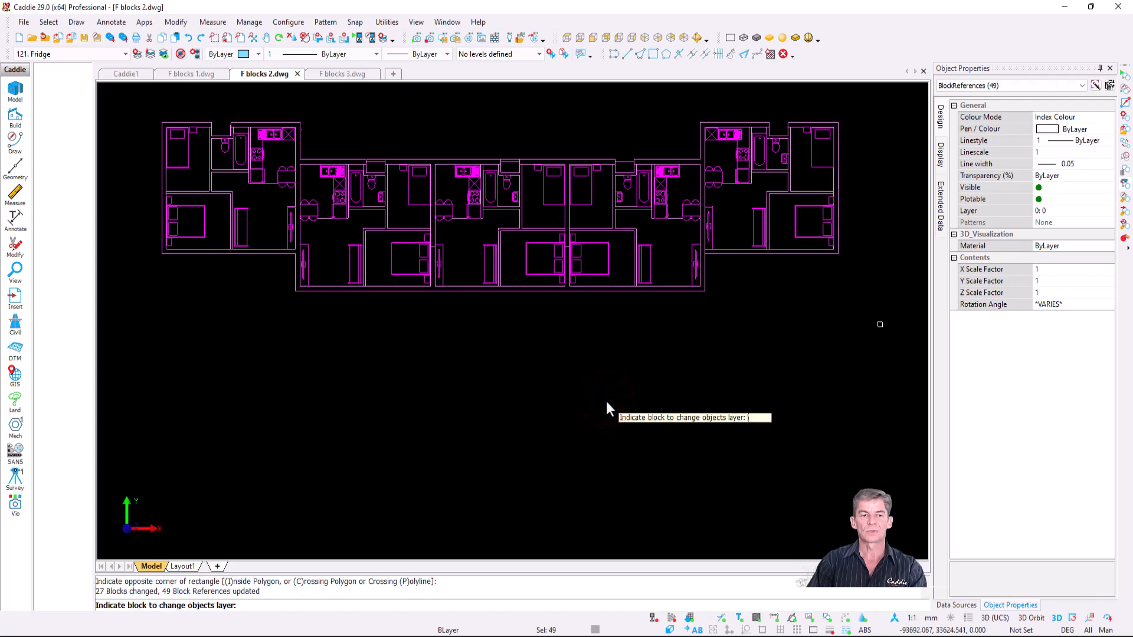
{"action": "key", "text": "r"}
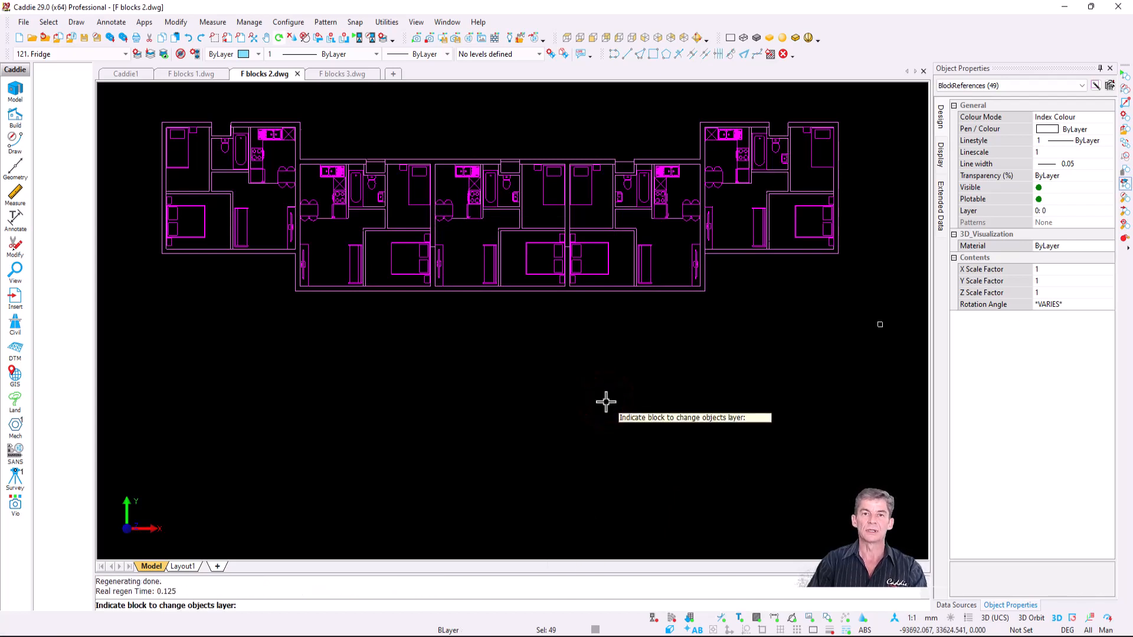
{"action": "key", "text": "Escape"}
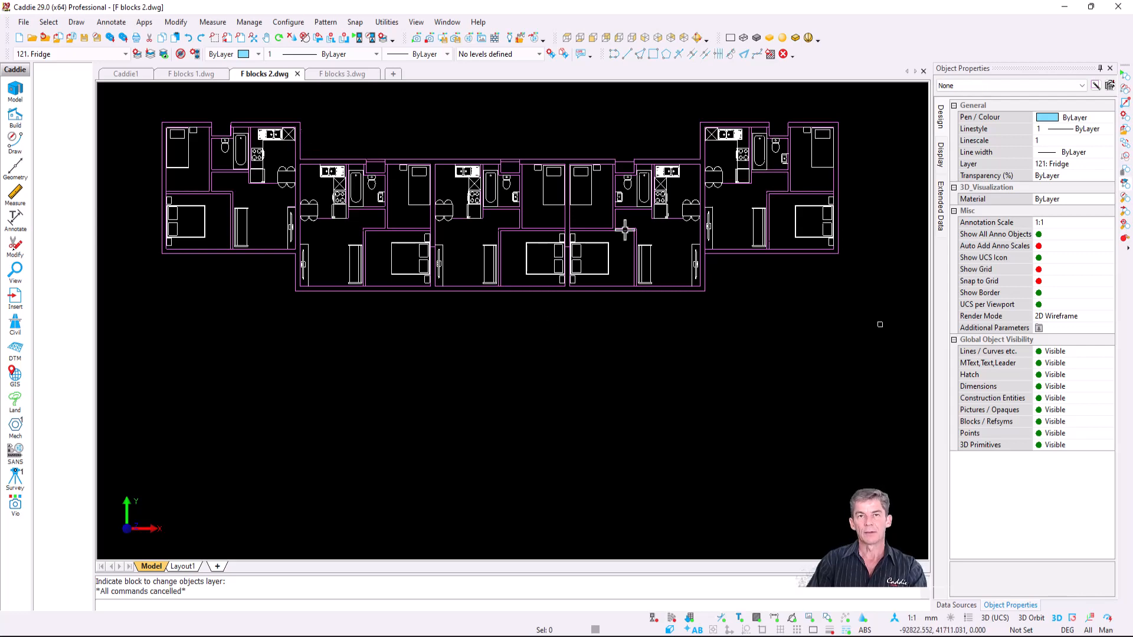
{"action": "left_click", "coordinate": [137, 53]}
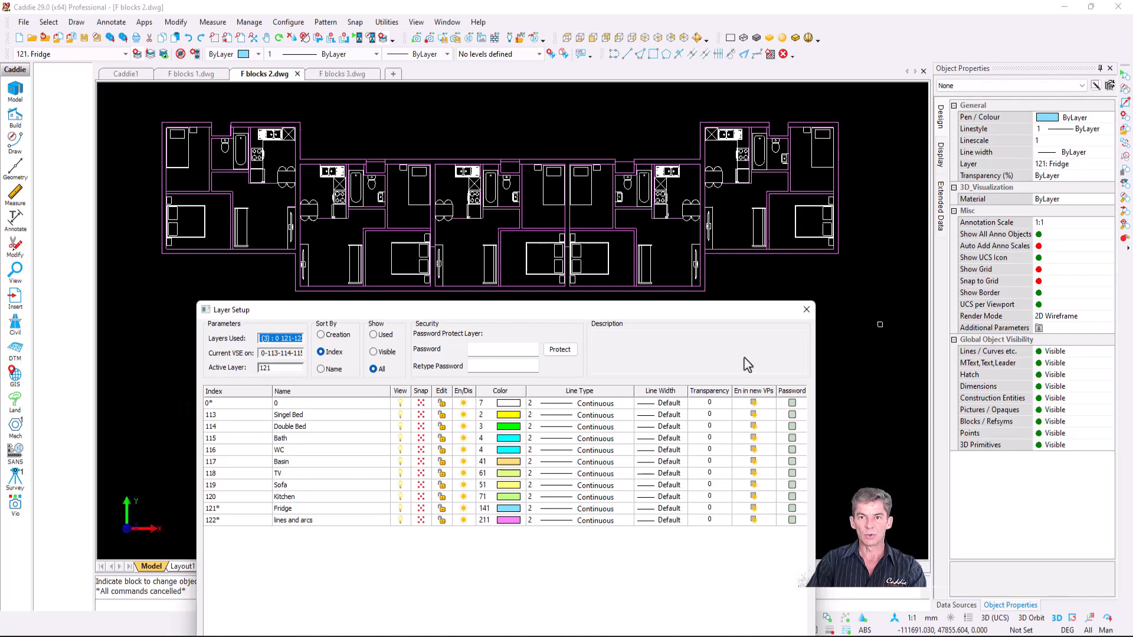
{"action": "left_click", "coordinate": [807, 309]}
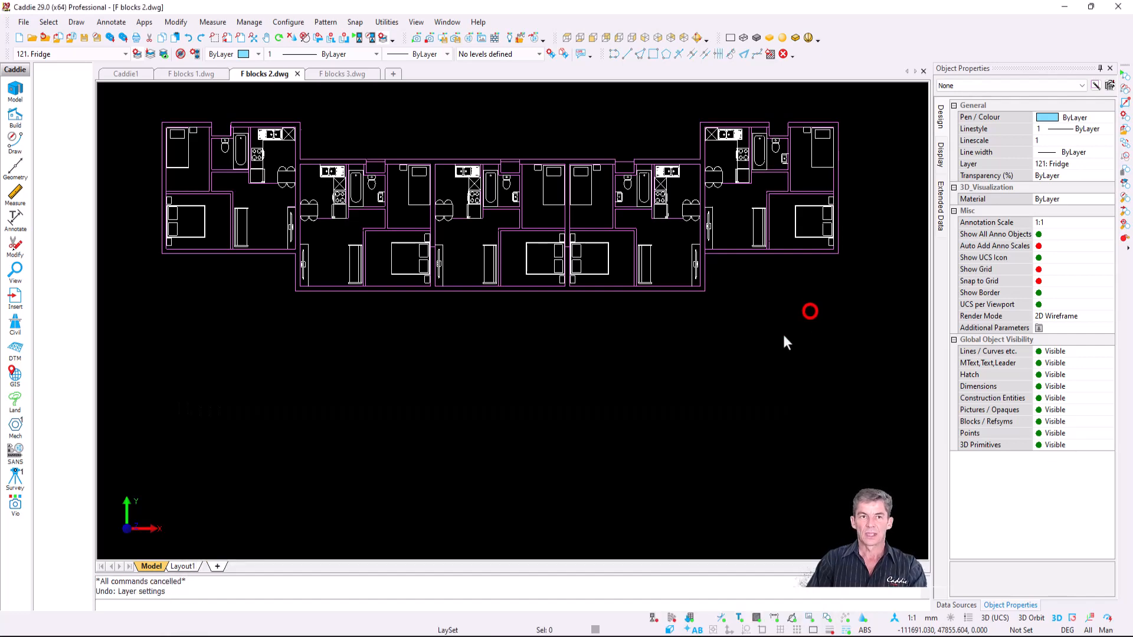
In F blocks 3.dwg, select everything and filter the selection to block references.
{"action": "left_click", "coordinate": [342, 72]}
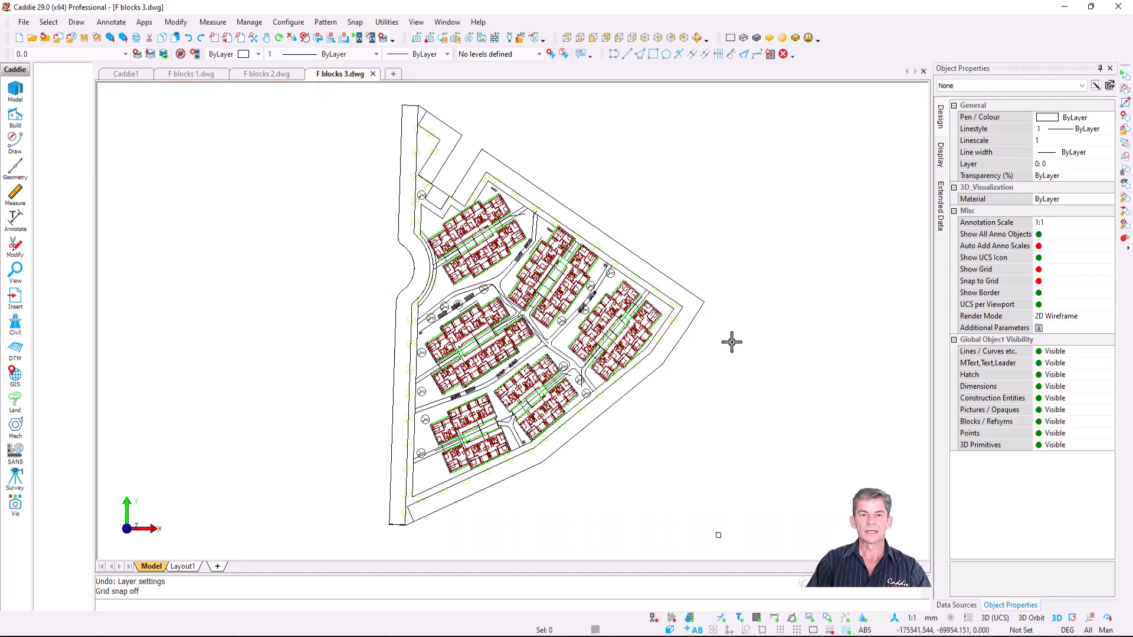
{"action": "key", "text": "ctrl+a"}
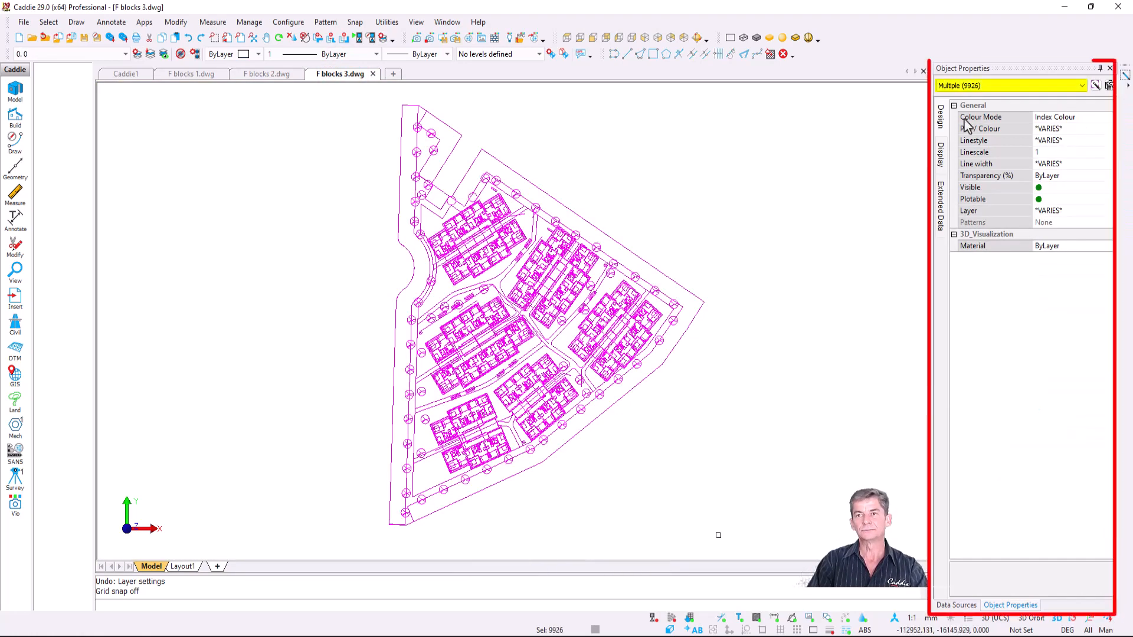
{"action": "left_click", "coordinate": [1000, 89]}
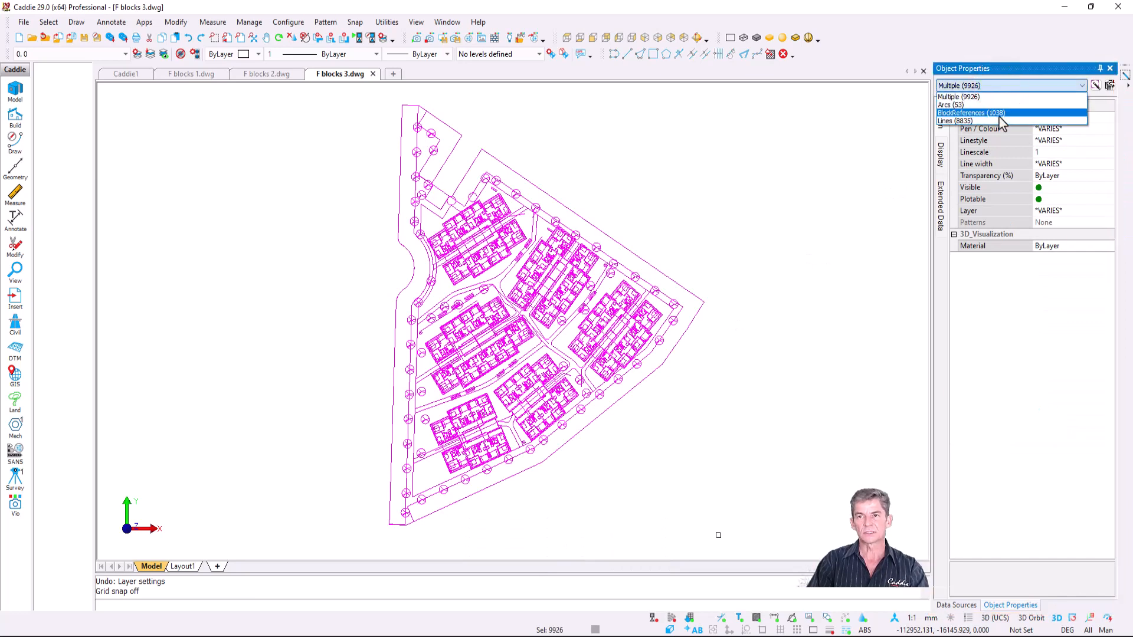
{"action": "left_click", "coordinate": [998, 114]}
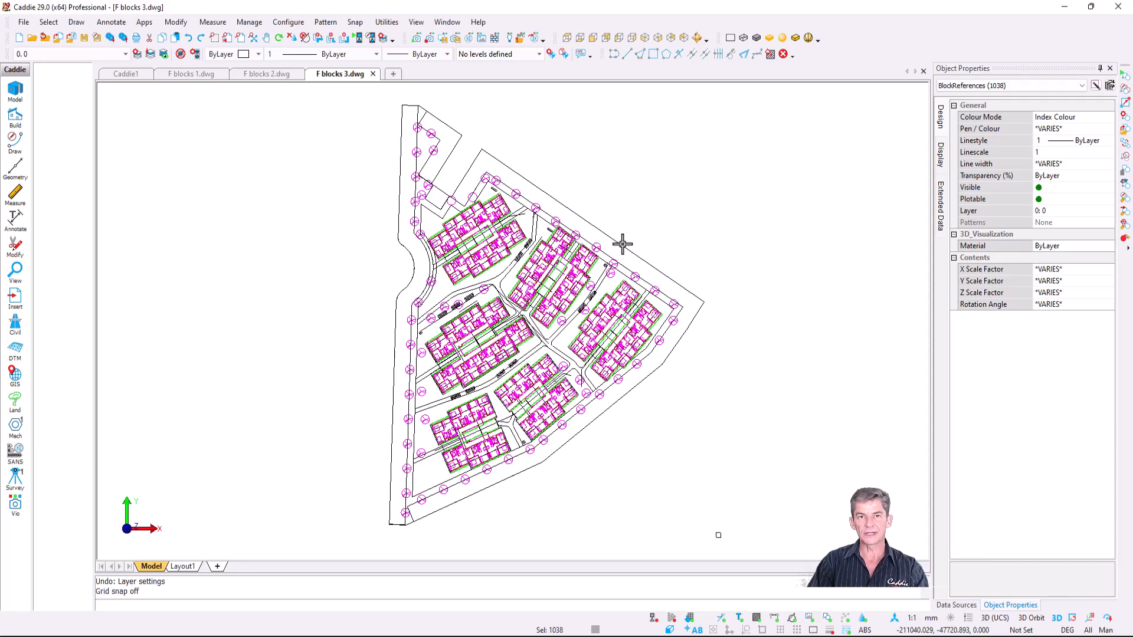
Change the layer of the objects inside the selected site plan blocks to 0 and clear the selection.
{"action": "right_click", "coordinate": [562, 181]}
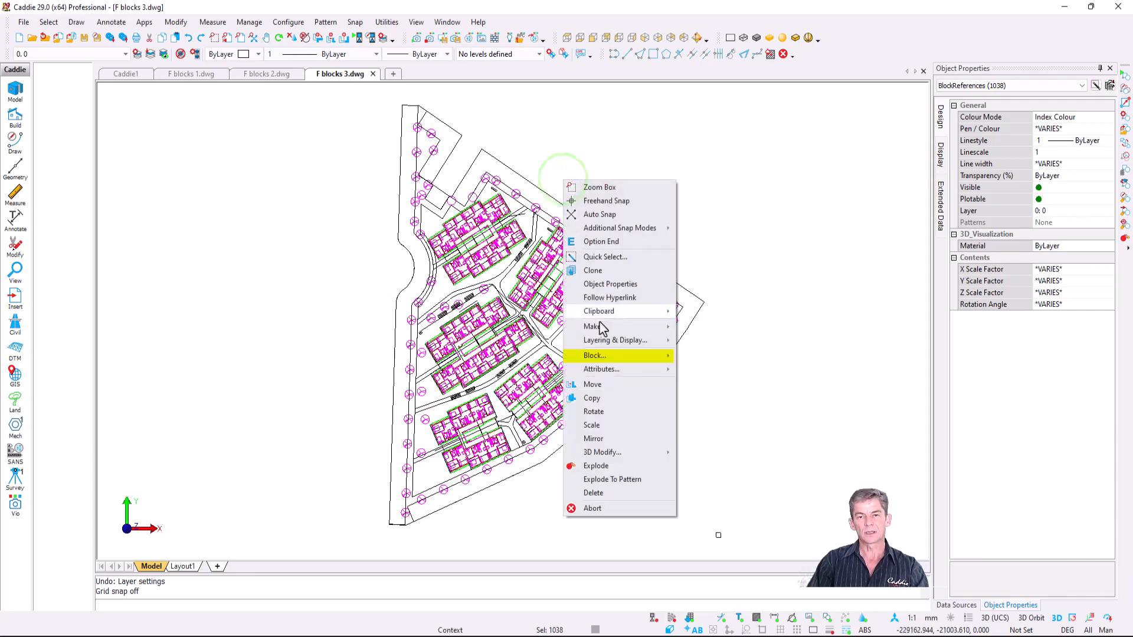
{"action": "mouse_move", "coordinate": [616, 356]}
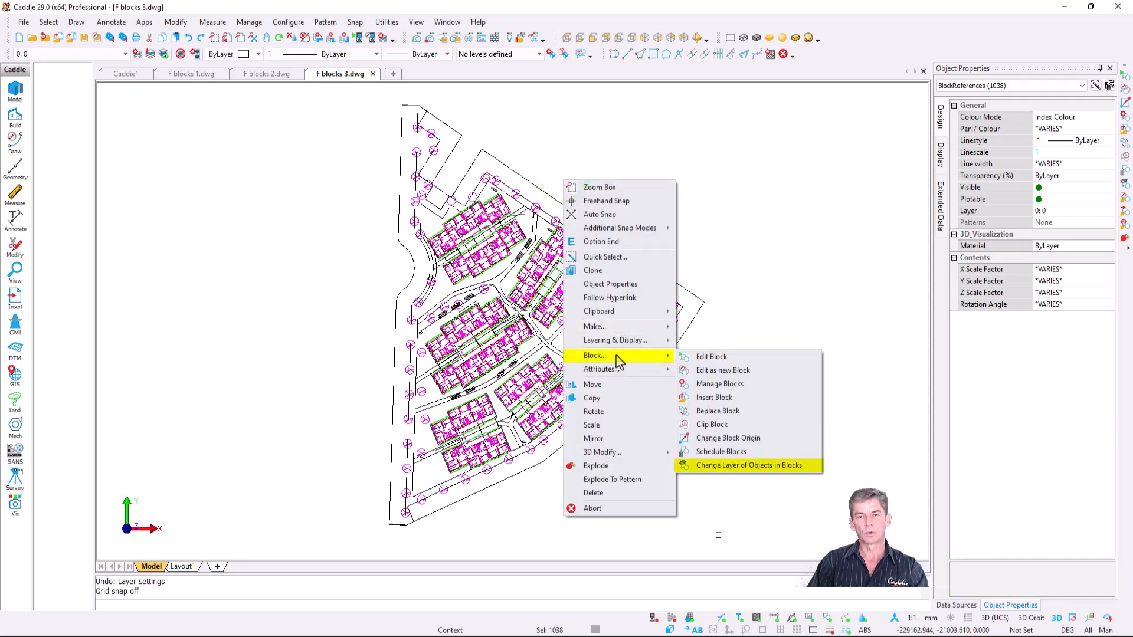
{"action": "left_click", "coordinate": [786, 467]}
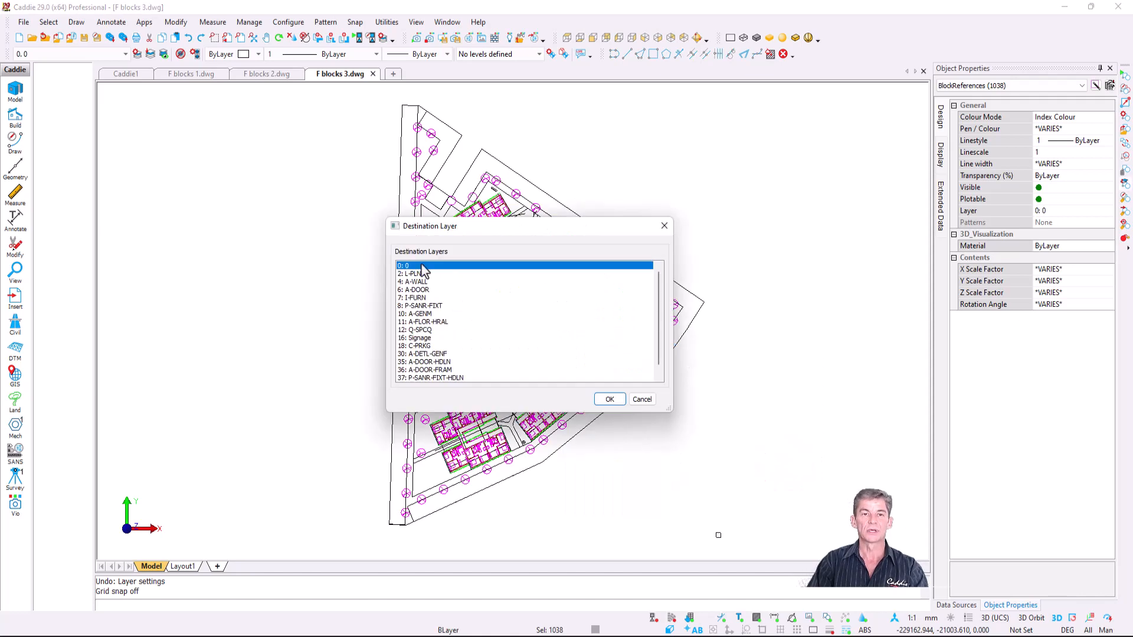
{"action": "left_click", "coordinate": [611, 400]}
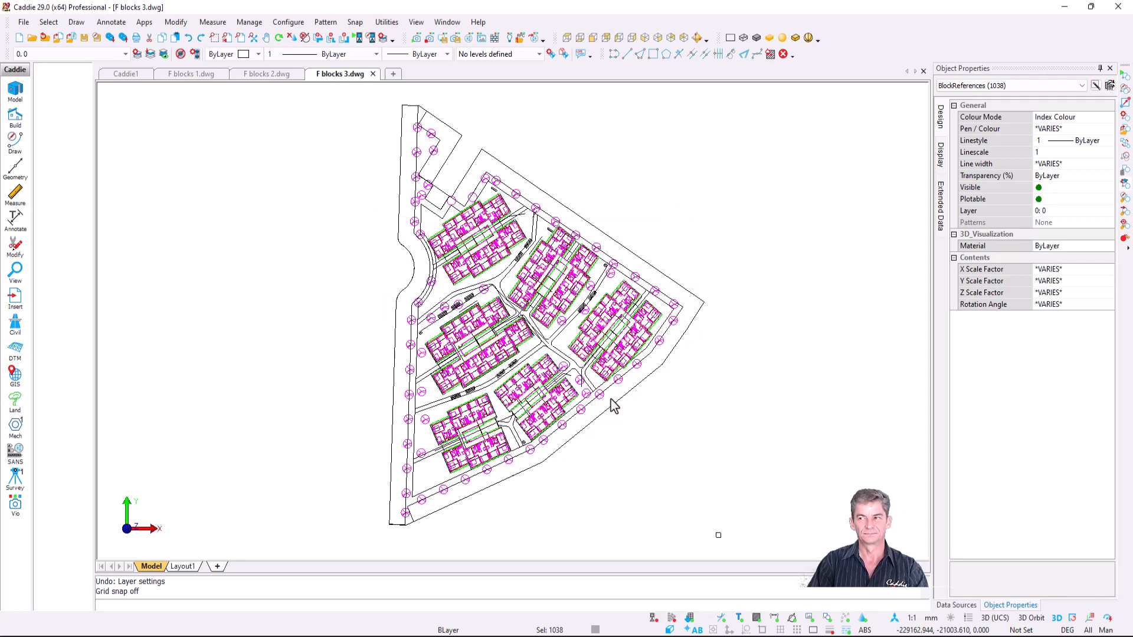
{"action": "key", "text": "Escape"}
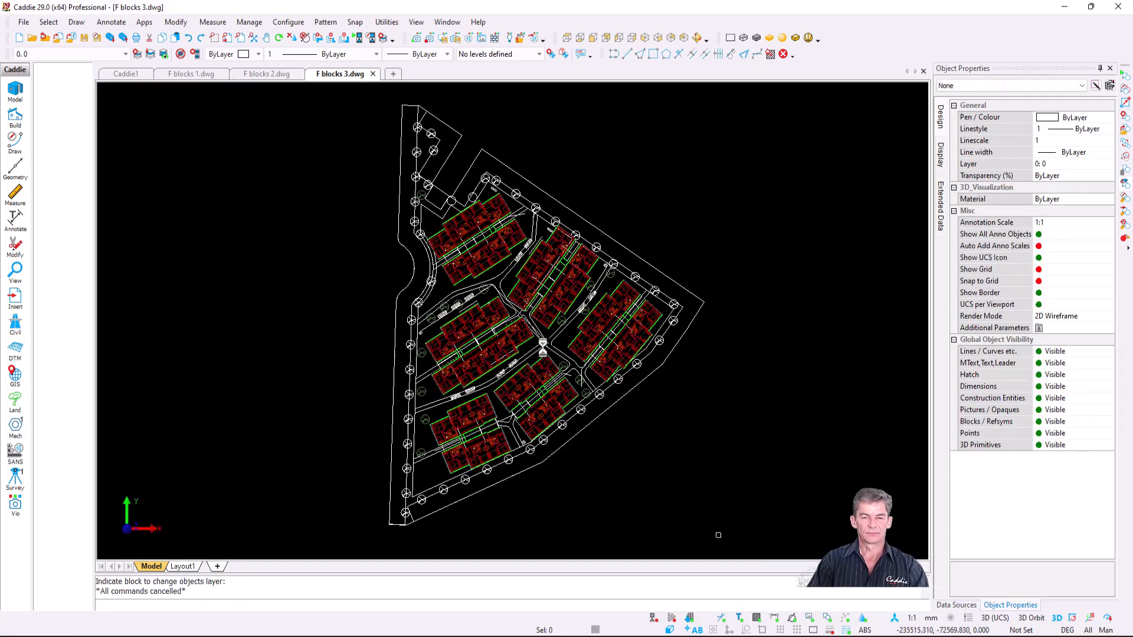
Select a bath block in one of the site plan's housing units to check its layer in the object properties.
{"action": "scroll", "coordinate": [534, 330], "scroll_direction": "up", "scroll_amount": 5}
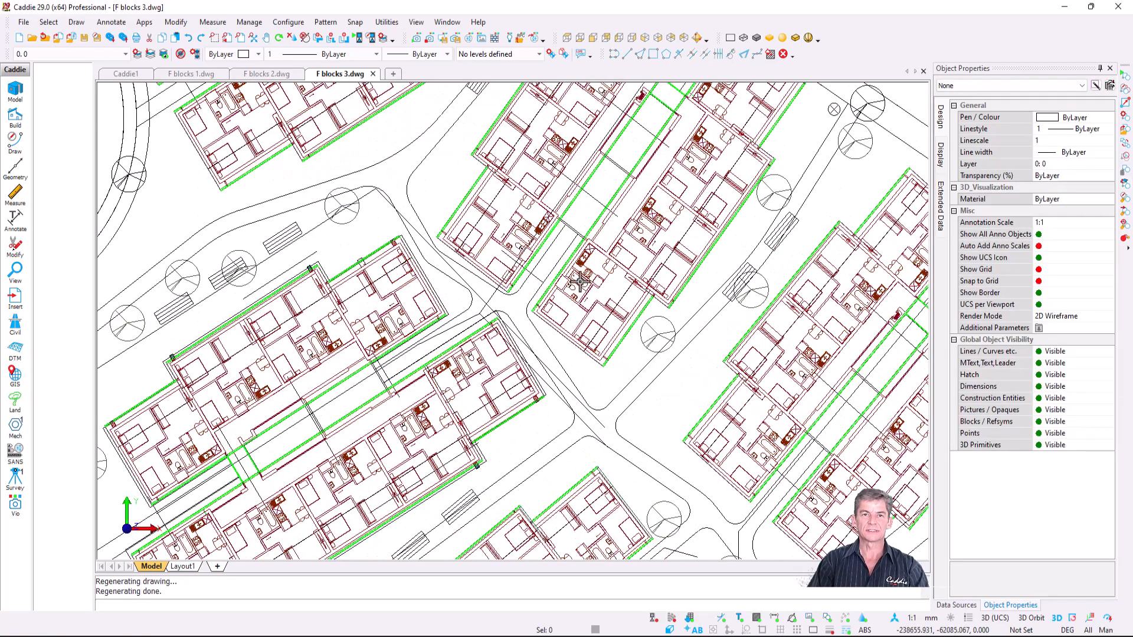
{"action": "scroll", "coordinate": [634, 230], "scroll_direction": "up", "scroll_amount": 3}
{"action": "left_click", "coordinate": [677, 231]}
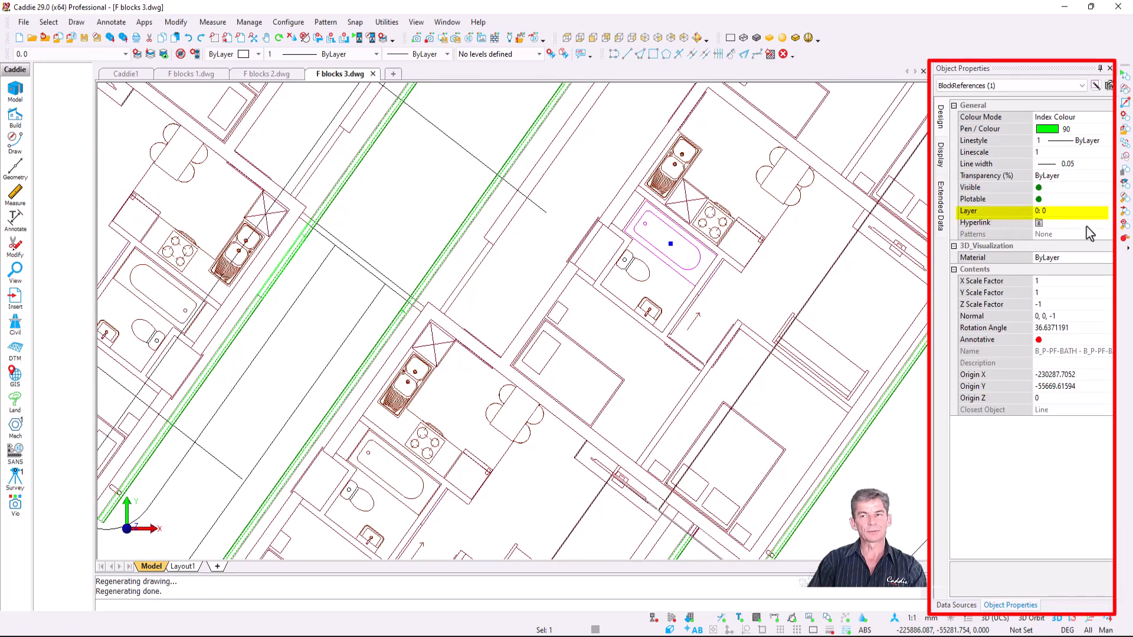
{"action": "scroll", "coordinate": [560, 289], "scroll_direction": "down", "scroll_amount": 6}
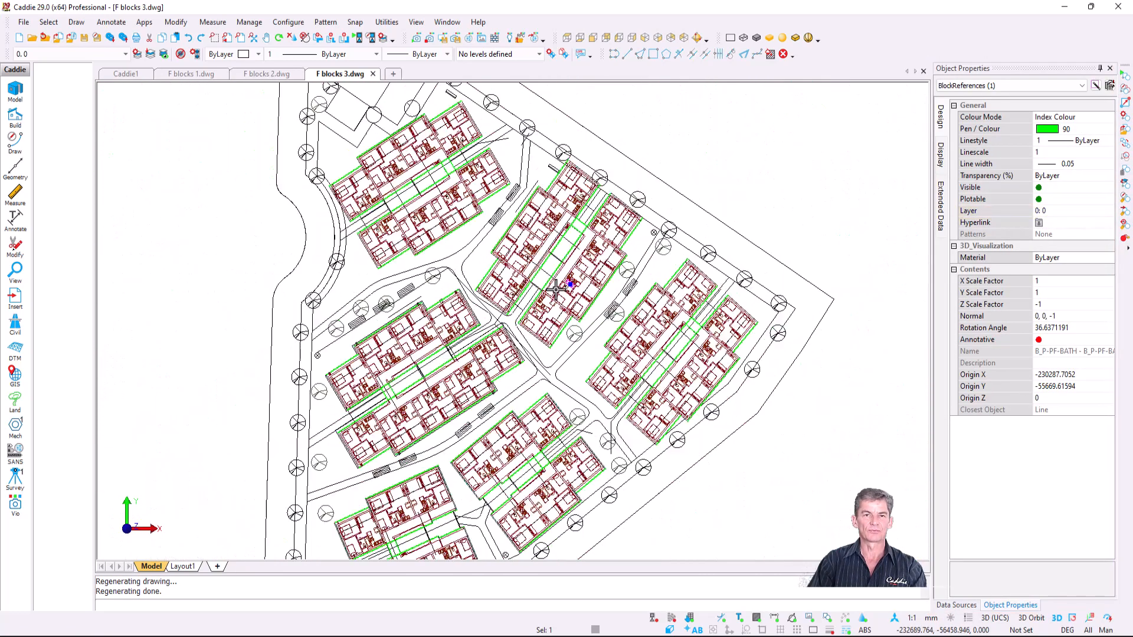
{"action": "scroll", "coordinate": [556, 290], "scroll_direction": "down", "scroll_amount": 2}
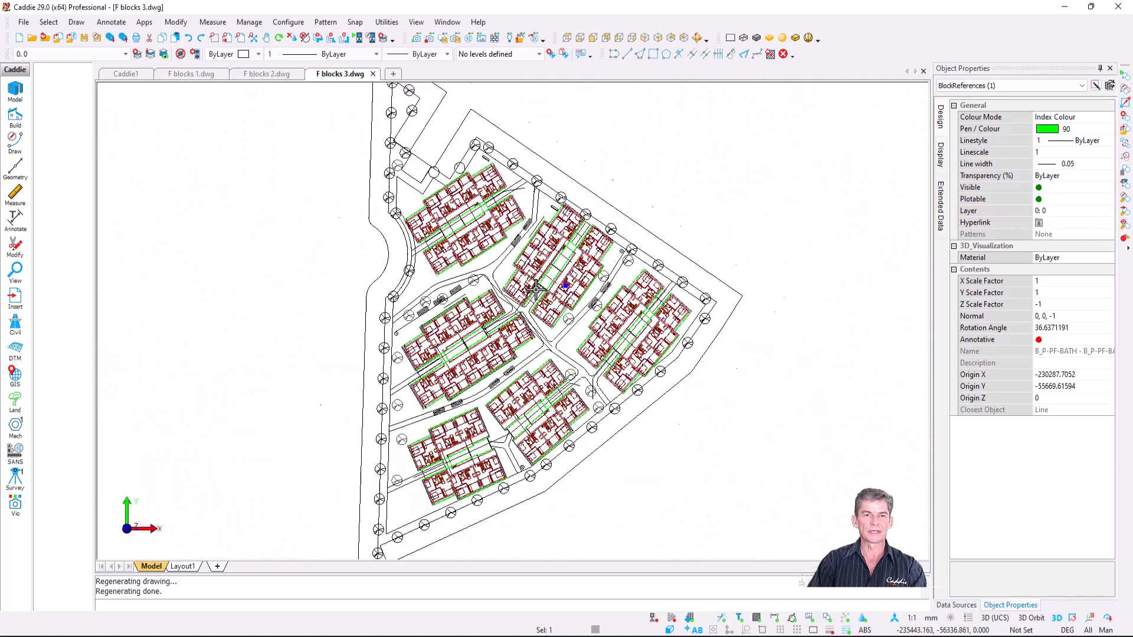
Isolate layer 0 with Layer Display to inspect the site plan's block contents, and close the dialog without applying.
{"action": "left_click", "coordinate": [151, 54]}
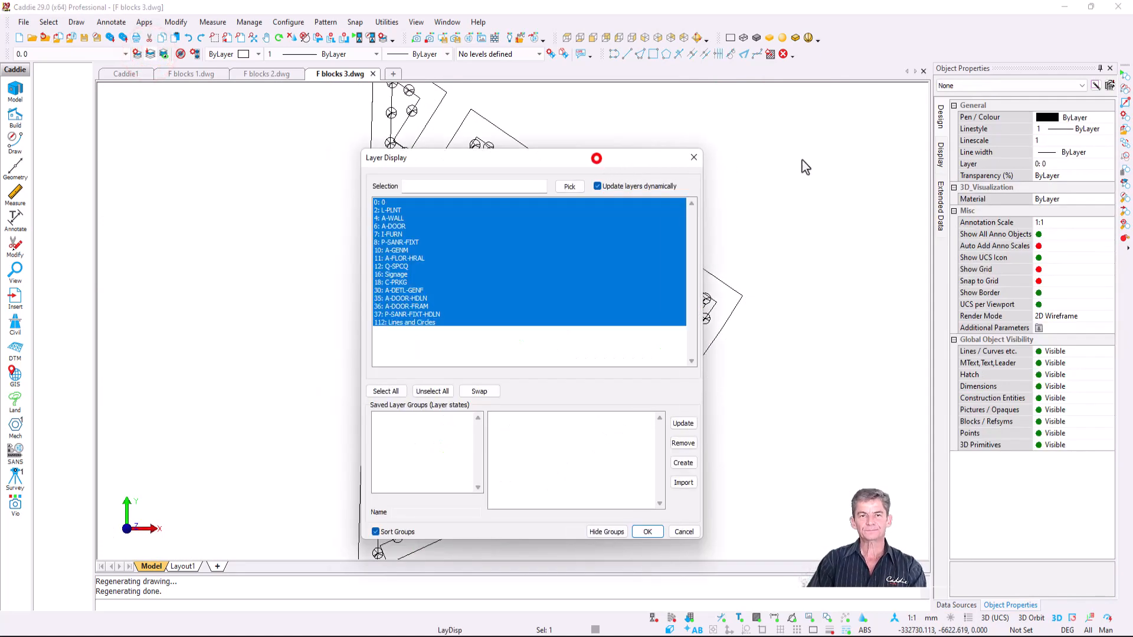
{"action": "left_click_drag", "start_coordinate": [805, 167], "coordinate": [993, 157]}
{"action": "left_click", "coordinate": [783, 199]}
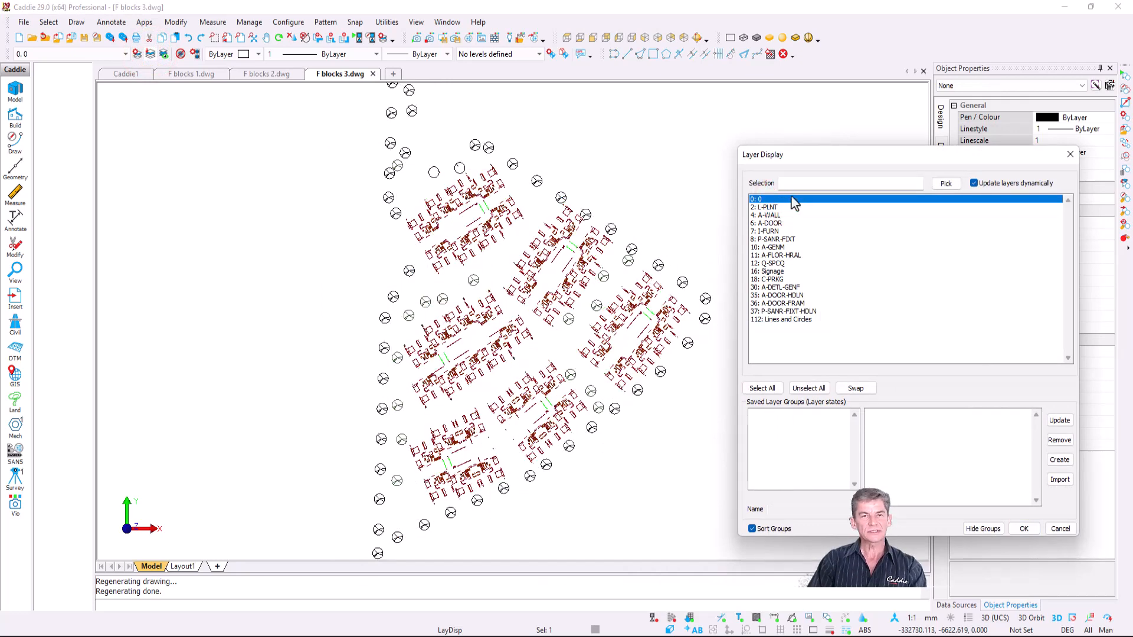
{"action": "left_click_drag", "start_coordinate": [971, 158], "coordinate": [811, 163]}
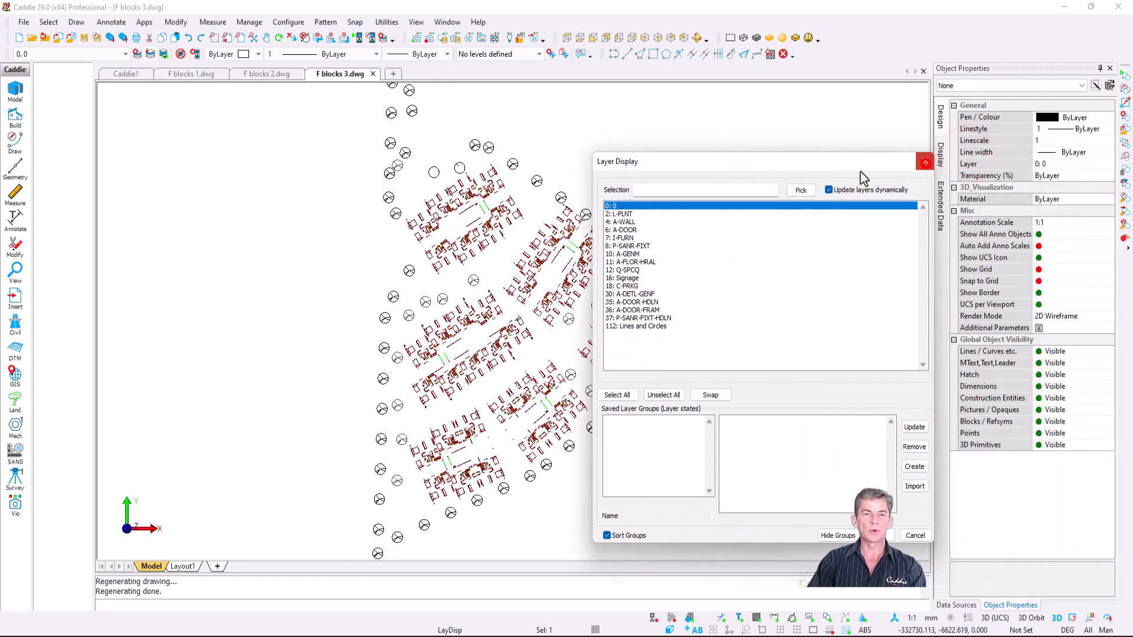
{"action": "left_click", "coordinate": [923, 157]}
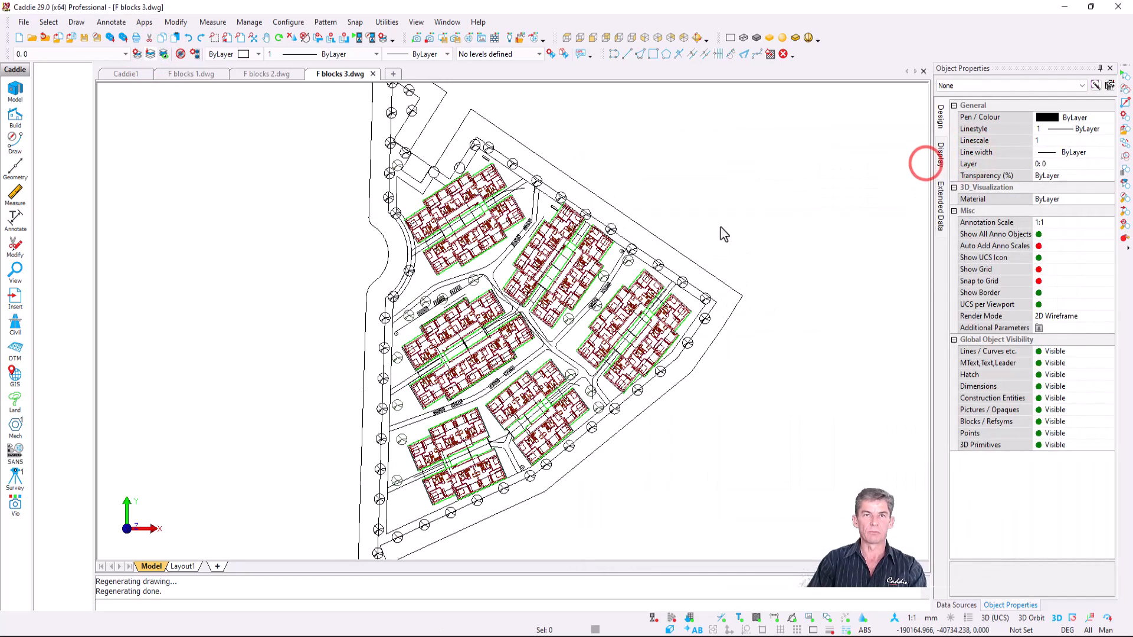
Remove the unused layers from F blocks 3.dwg with Pack Drawing, checking the drawing's layer list before and after.
{"action": "left_click", "coordinate": [86, 54]}
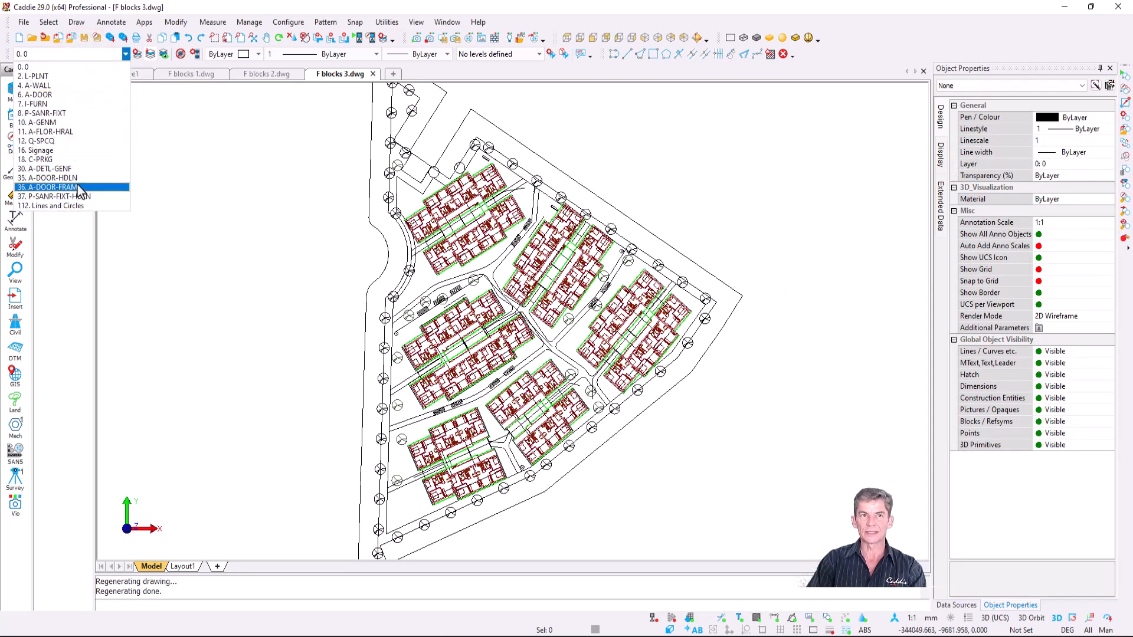
{"action": "left_click", "coordinate": [24, 22]}
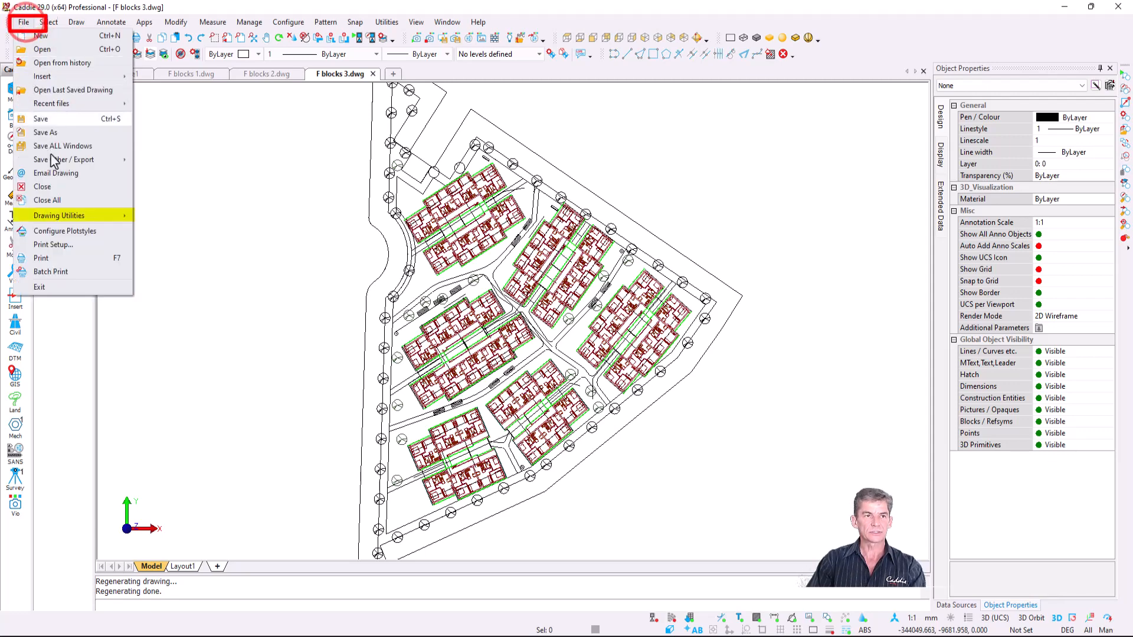
{"action": "mouse_move", "coordinate": [101, 218]}
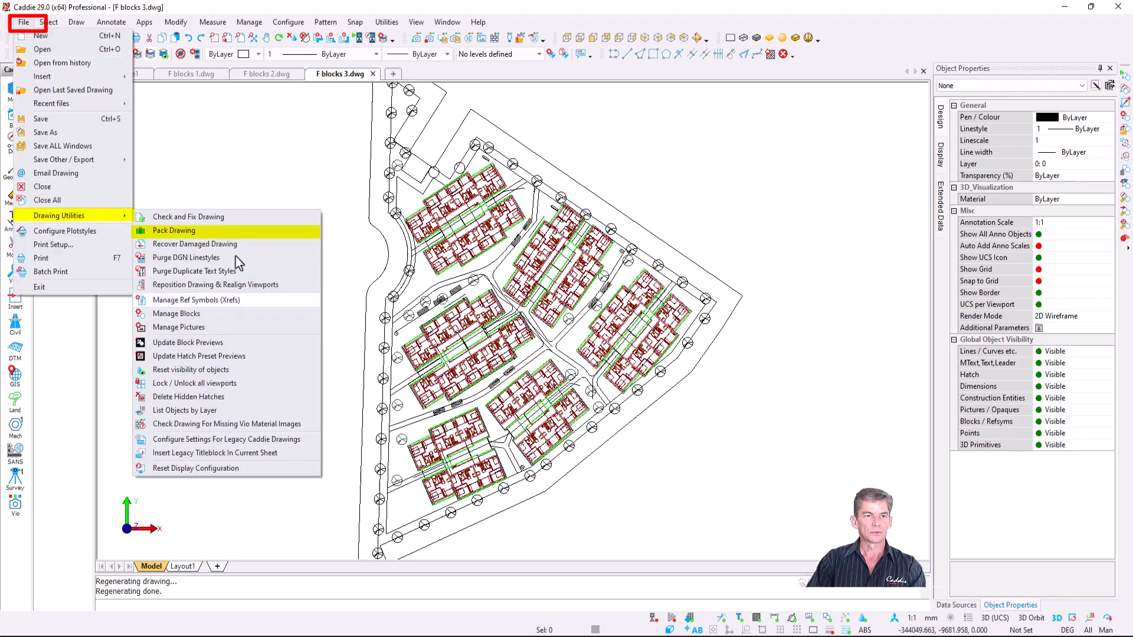
{"action": "left_click", "coordinate": [236, 230]}
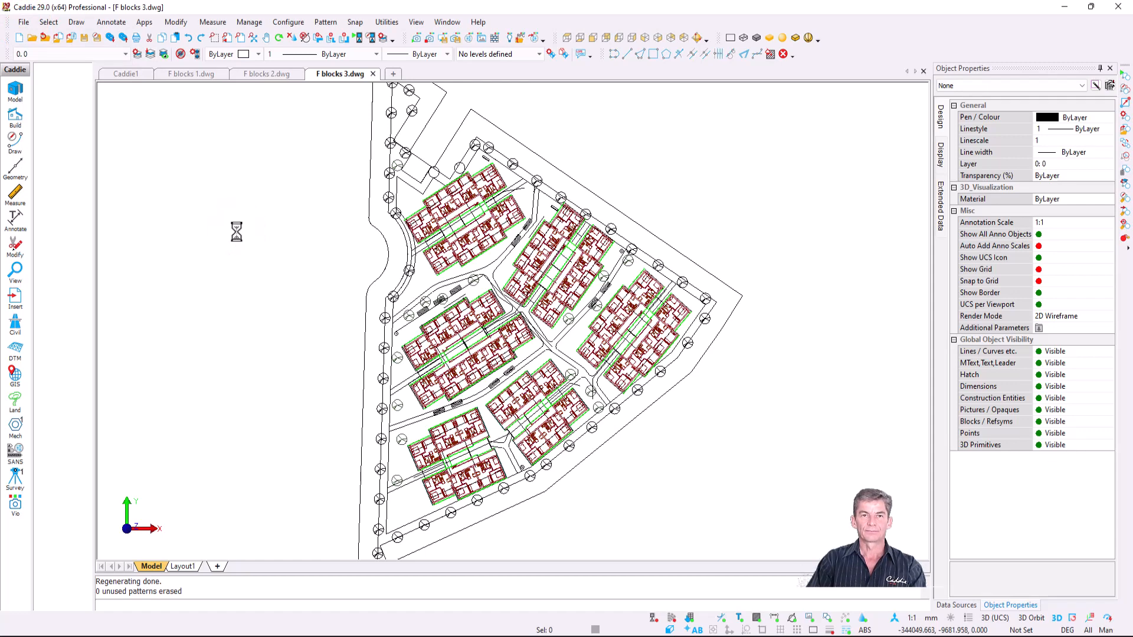
{"action": "left_click", "coordinate": [536, 331]}
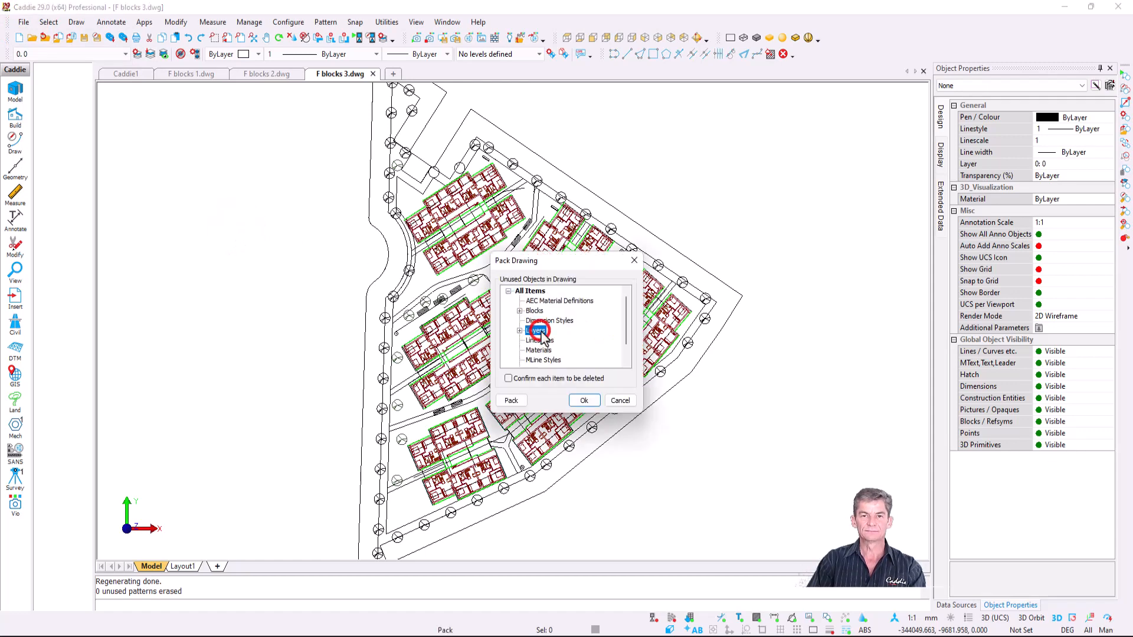
{"action": "left_click", "coordinate": [511, 400]}
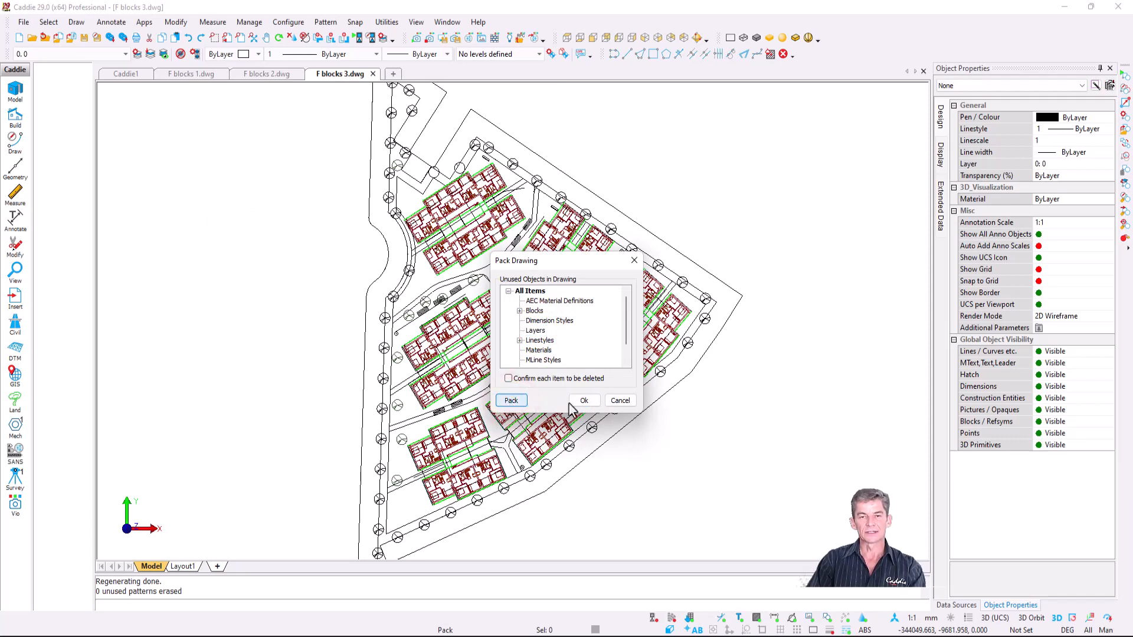
{"action": "left_click", "coordinate": [584, 401]}
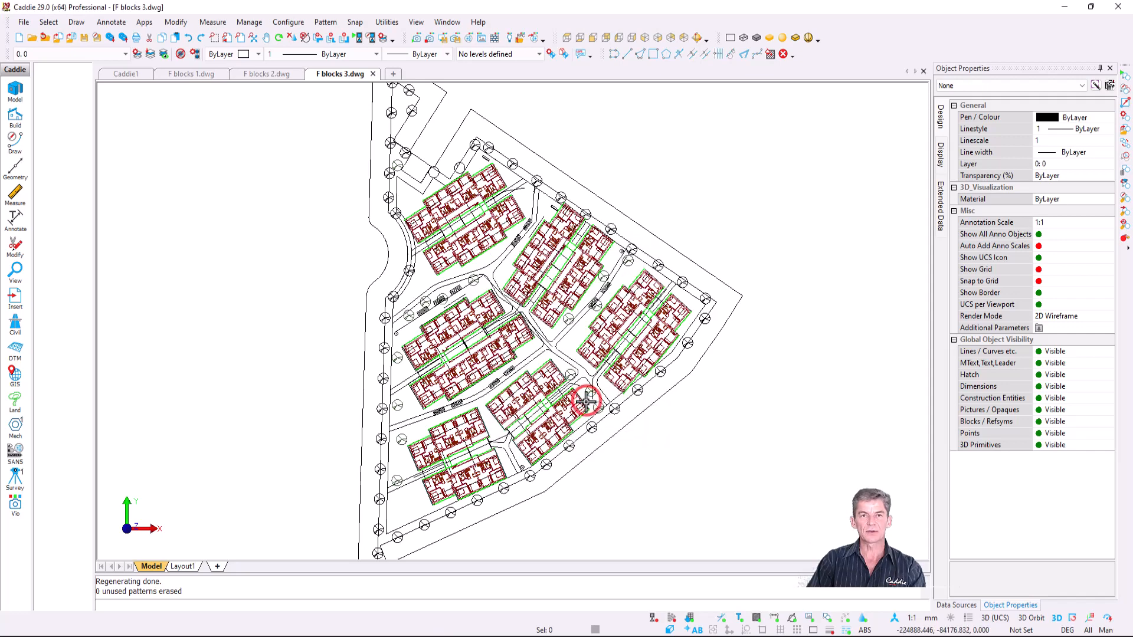
{"action": "left_click", "coordinate": [125, 53]}
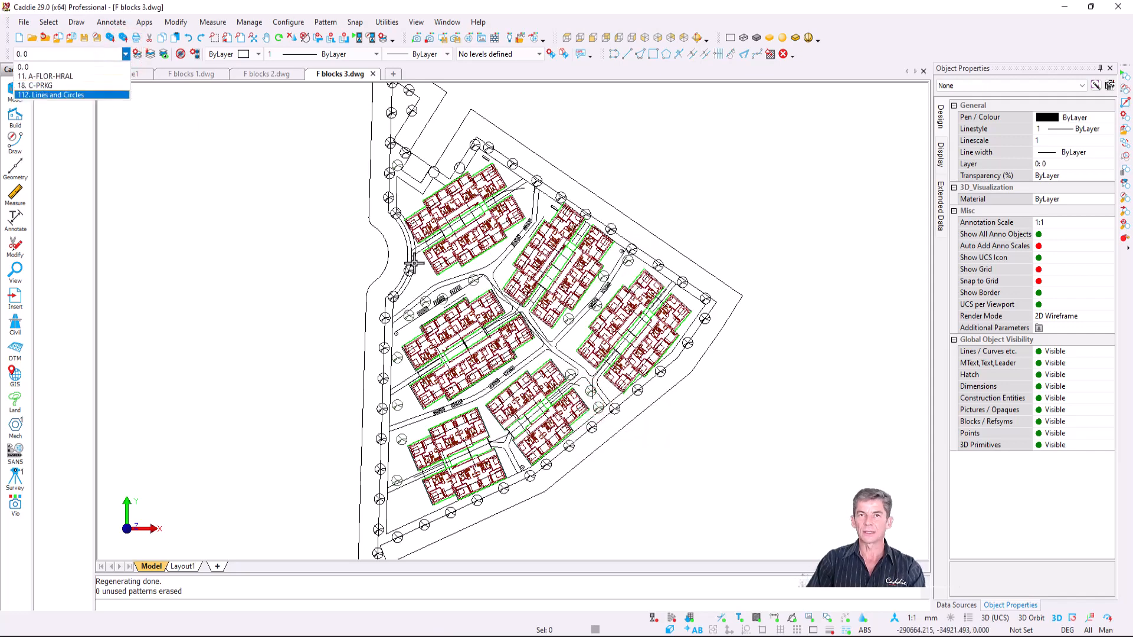
{"action": "left_click", "coordinate": [538, 285]}
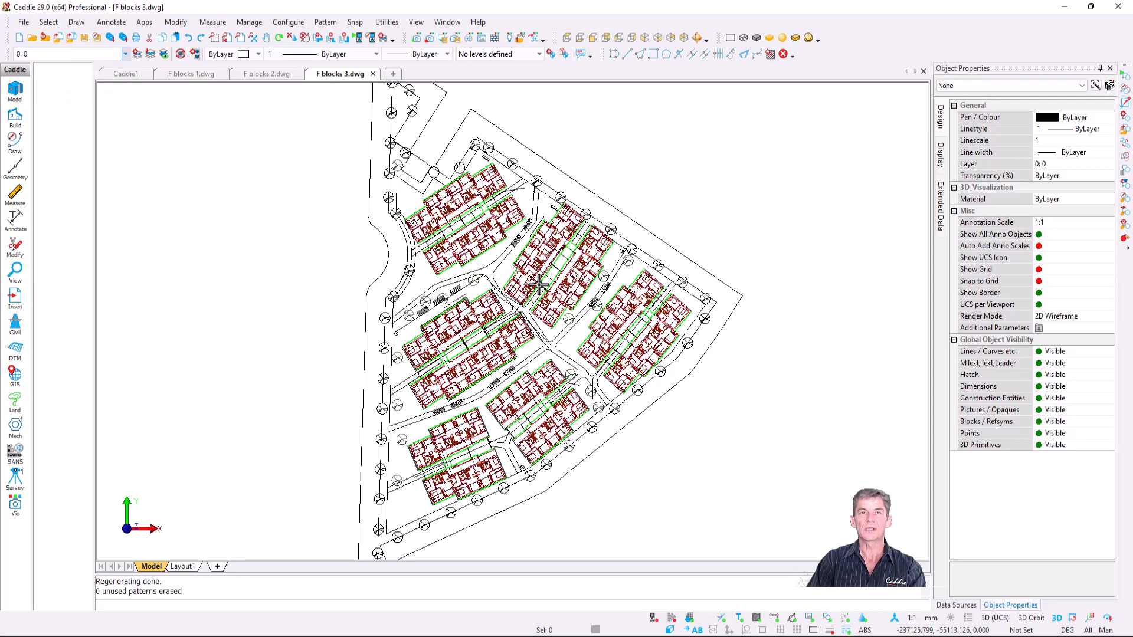